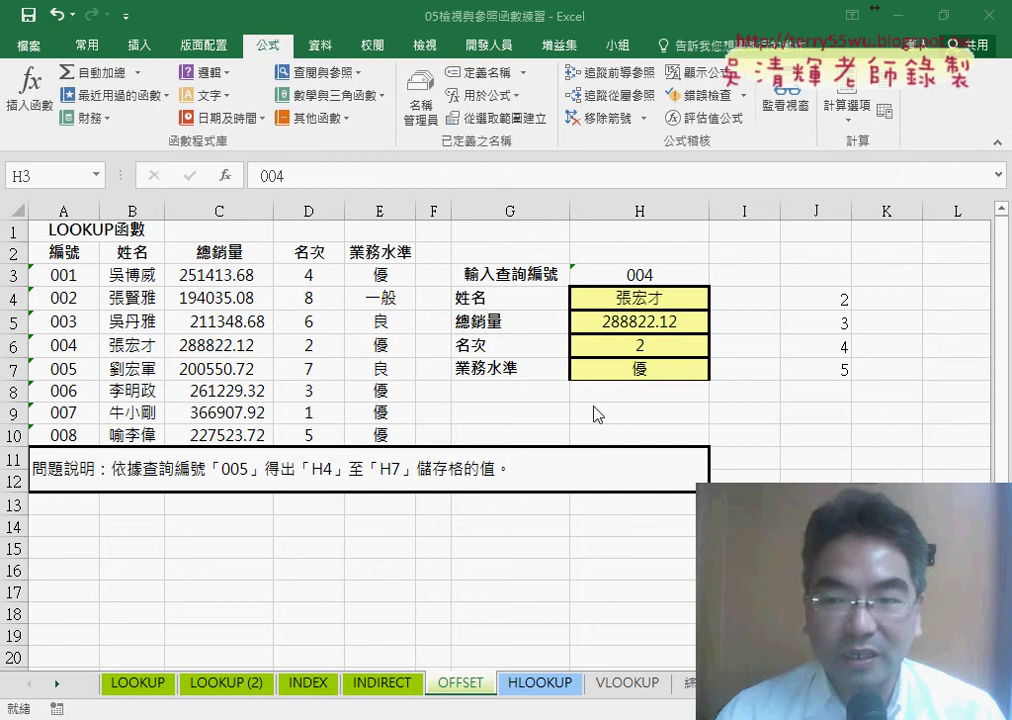
# Clear the old results in H4:H7 and select H4
pyautogui.moveTo(640, 299); pyautogui.dragTo(640, 371)
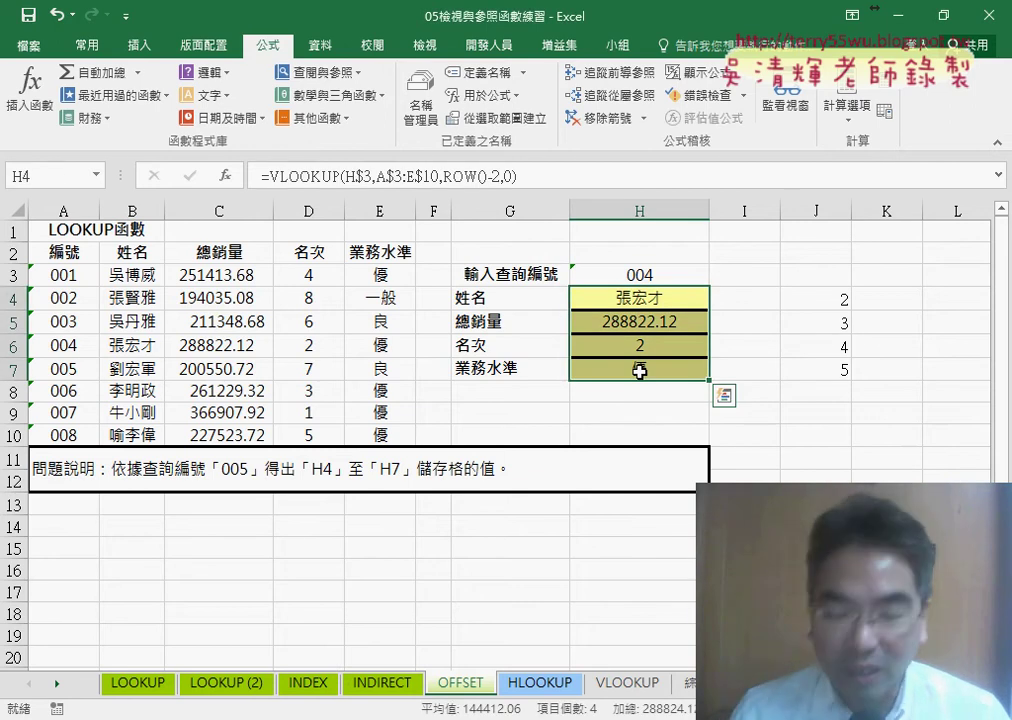
pyautogui.press('Delete')
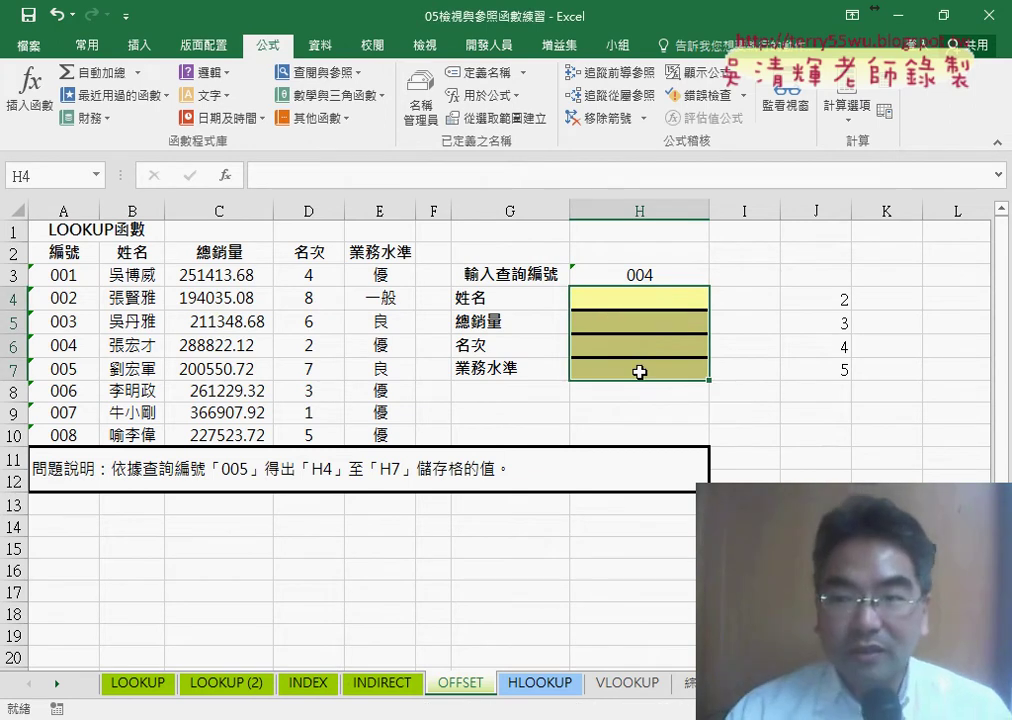
pyautogui.click(627, 301)
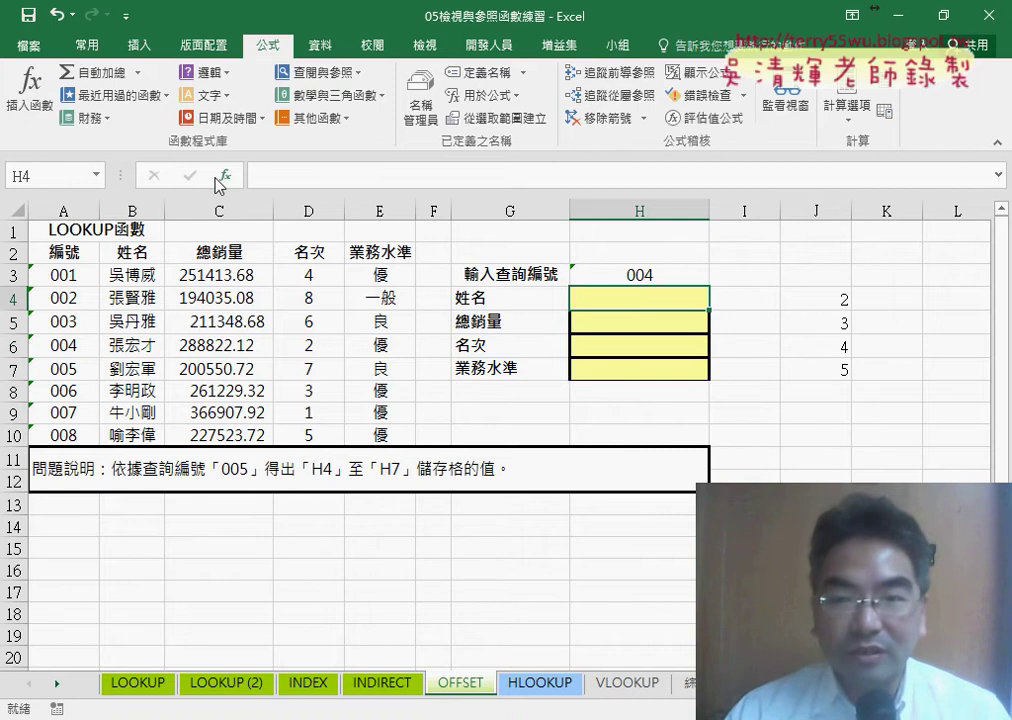
# Insert the OFFSET function from the 檢視與參照 category into H4
pyautogui.click(220, 178)
pyautogui.click(538, 255)
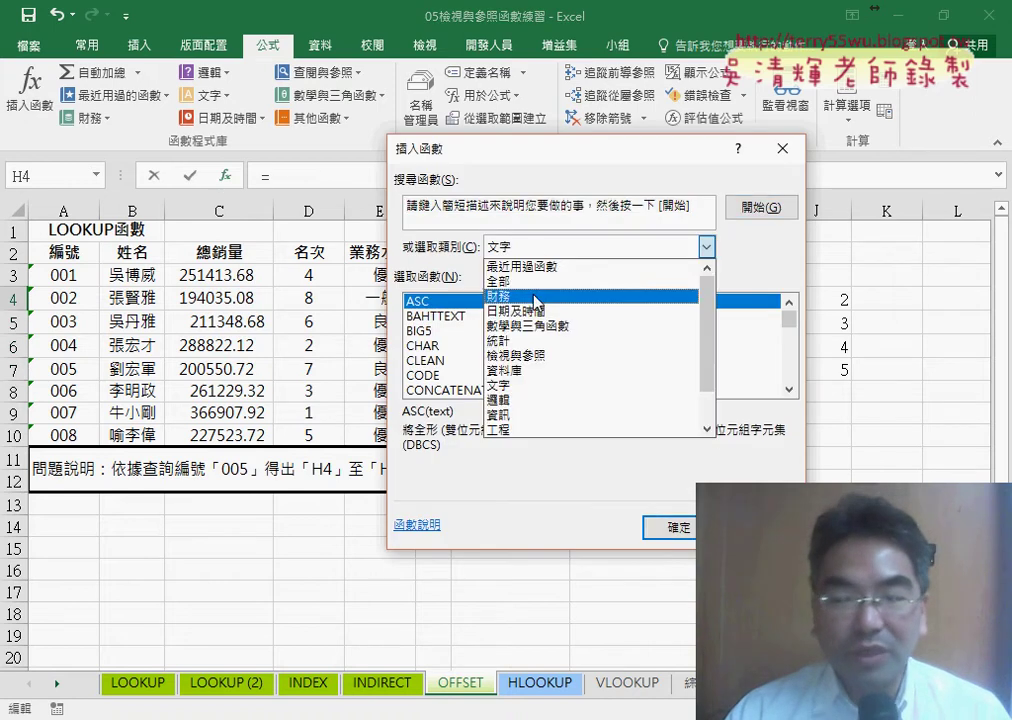
pyautogui.click(640, 352)
pyautogui.click(793, 355)
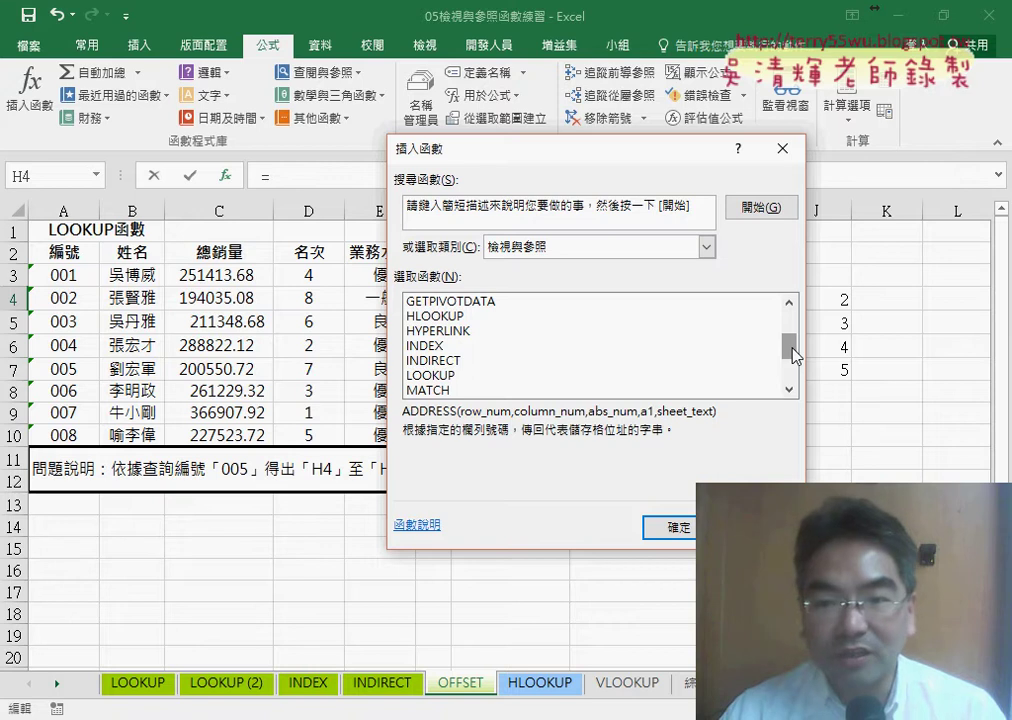
pyautogui.moveTo(792, 348)
pyautogui.mouseDown()
pyautogui.moveTo(790, 378)
pyautogui.moveTo(791, 363)
pyautogui.mouseUp()
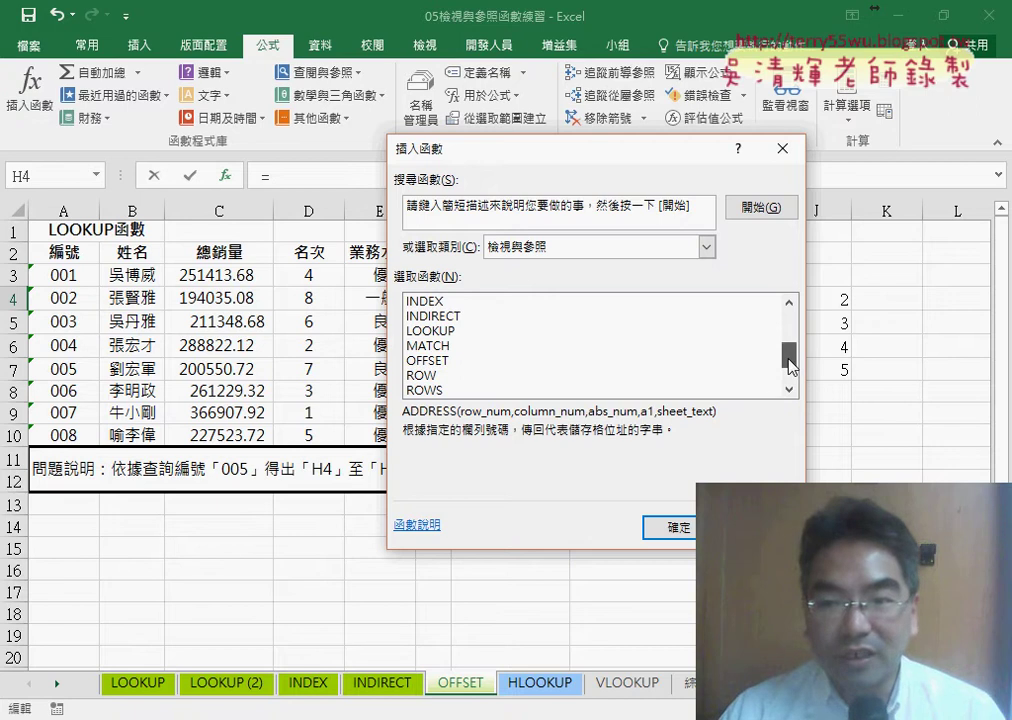
pyautogui.click(445, 361)
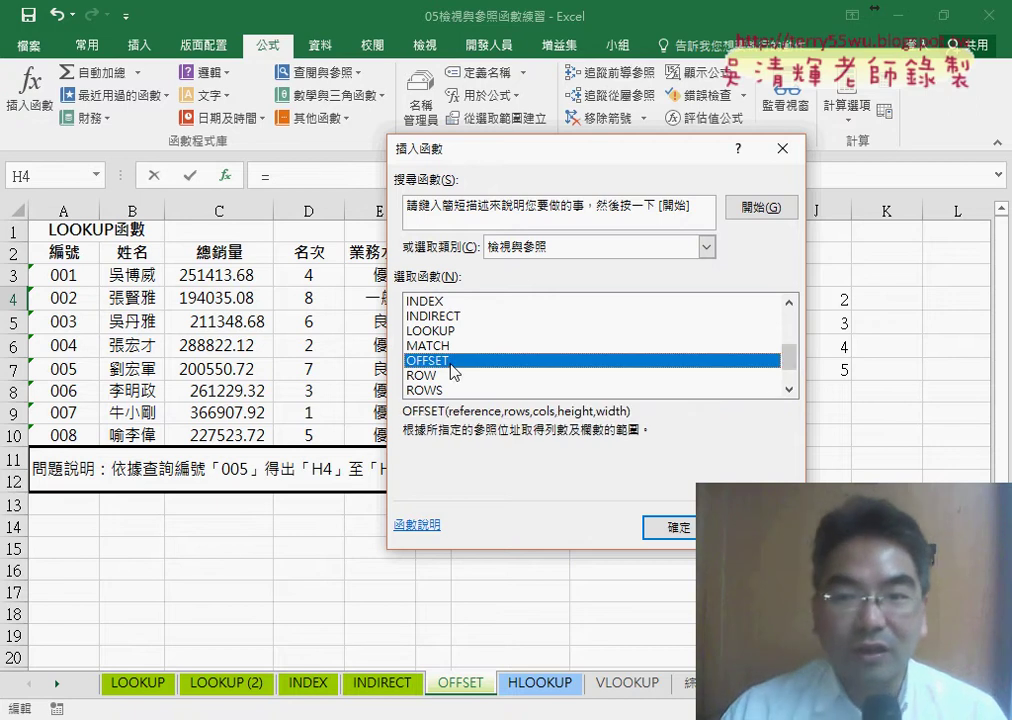
pyautogui.click(663, 530)
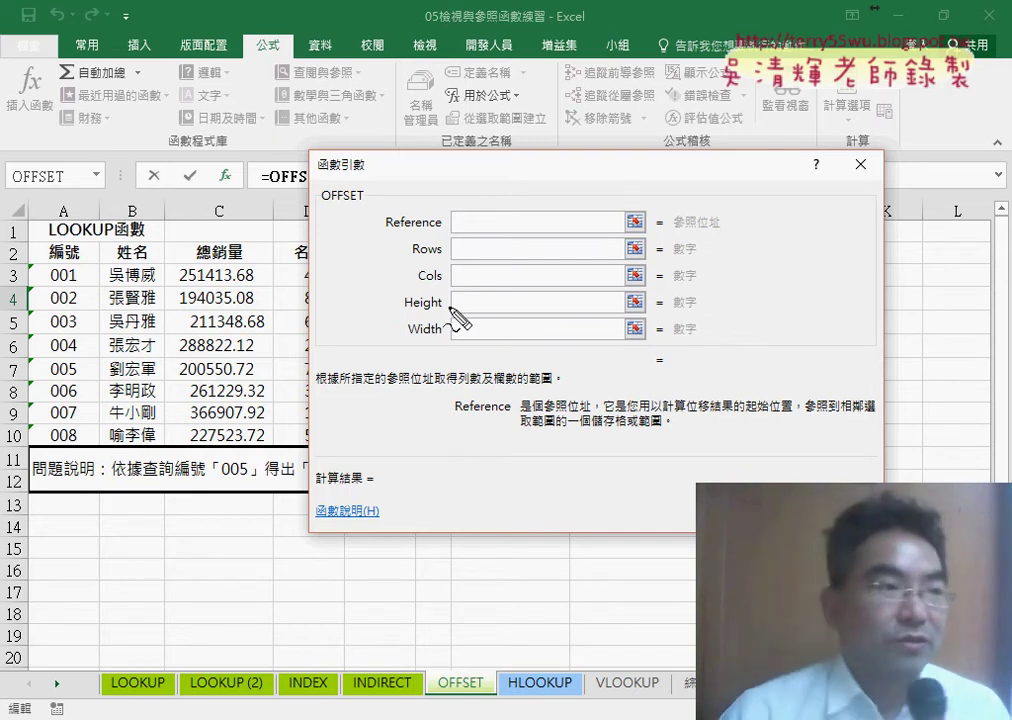
pyautogui.moveTo(413, 302)
pyautogui.mouseDown()
pyautogui.moveTo(436, 327)
pyautogui.moveTo(413, 327)
pyautogui.mouseUp()
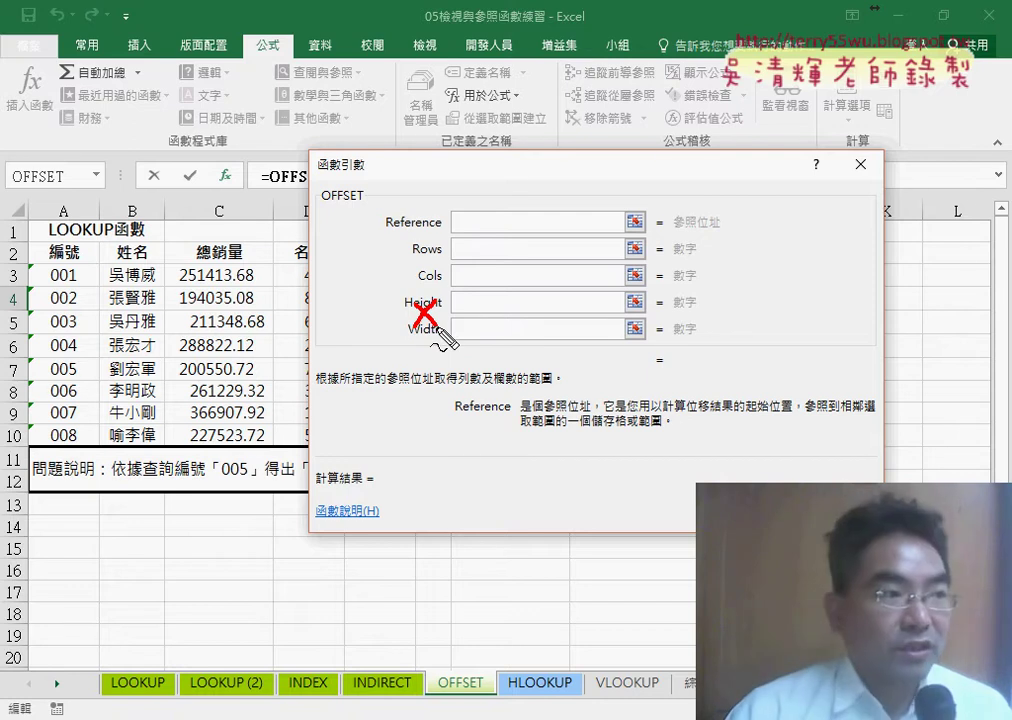
pyautogui.moveTo(386, 230); pyautogui.dragTo(444, 230)
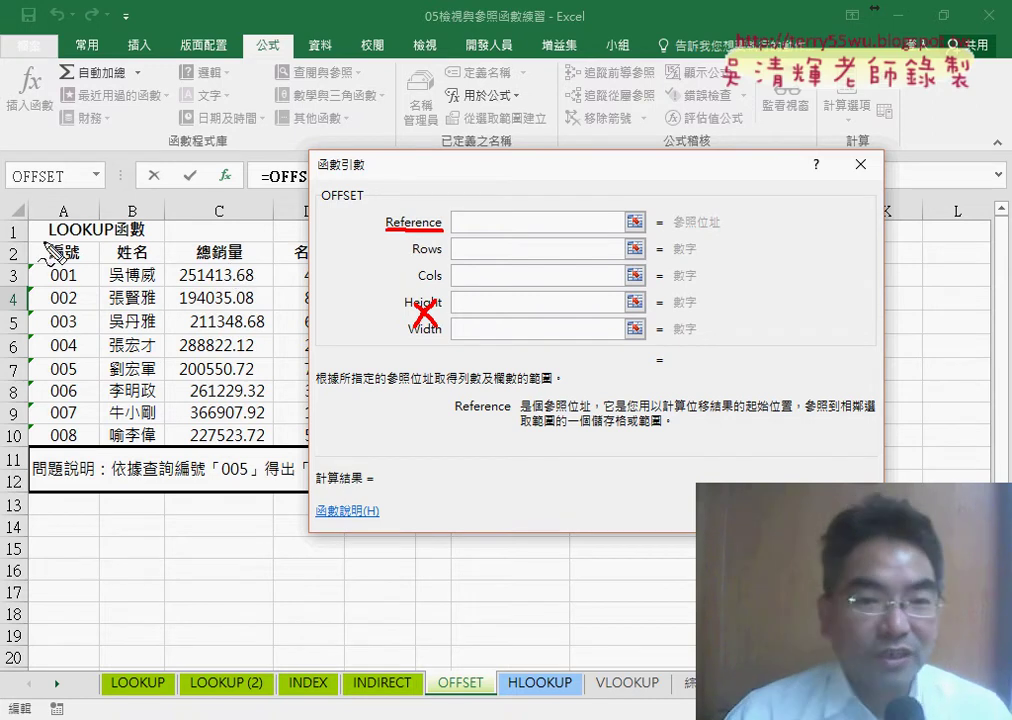
pyautogui.moveTo(43, 262)
pyautogui.mouseDown()
pyautogui.moveTo(45, 238)
pyautogui.moveTo(50, 272)
pyautogui.mouseUp()
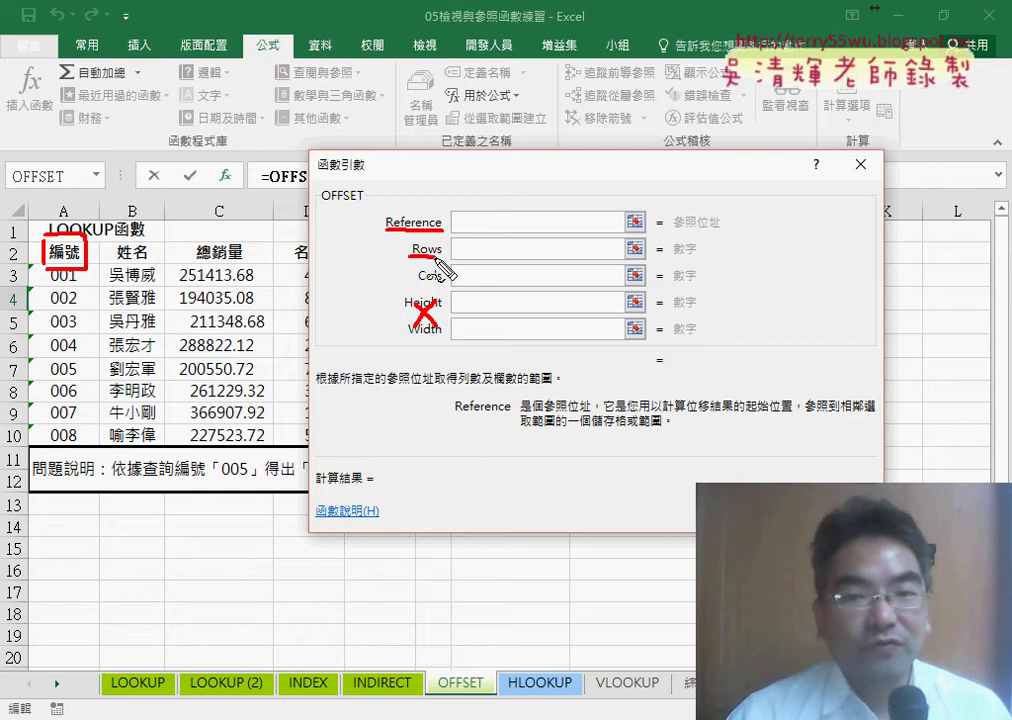
pyautogui.moveTo(350, 240)
pyautogui.mouseDown()
pyautogui.moveTo(351, 272)
pyautogui.moveTo(358, 262)
pyautogui.moveTo(440, 256)
pyautogui.mouseUp()
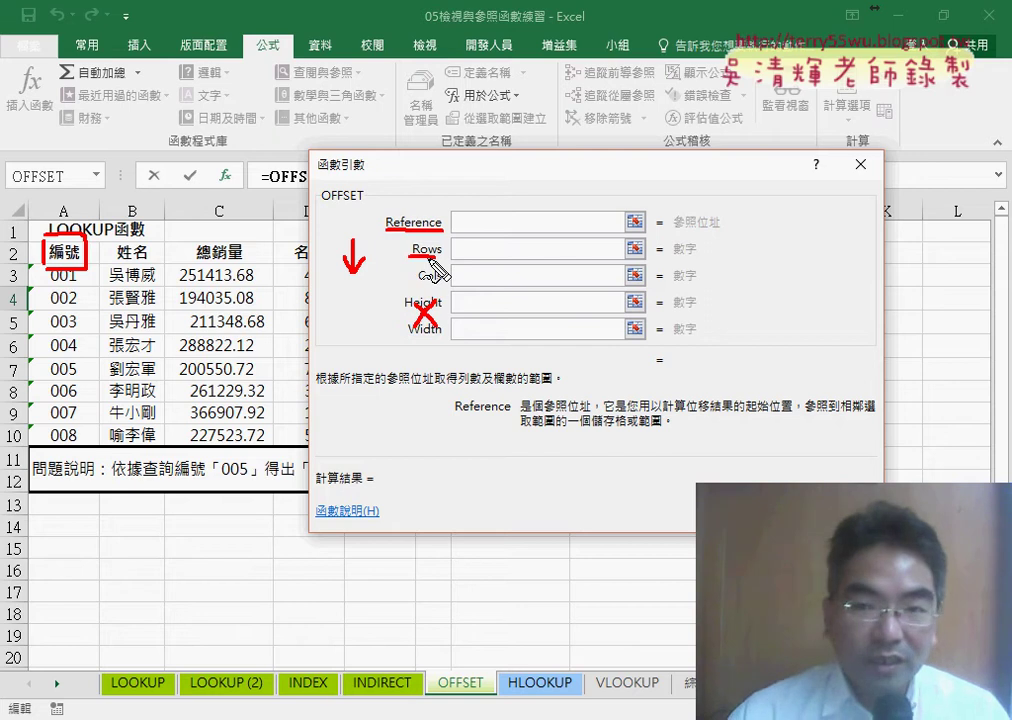
pyautogui.moveTo(352, 220)
pyautogui.mouseDown()
pyautogui.moveTo(352, 192)
pyautogui.moveTo(362, 206)
pyautogui.mouseUp()
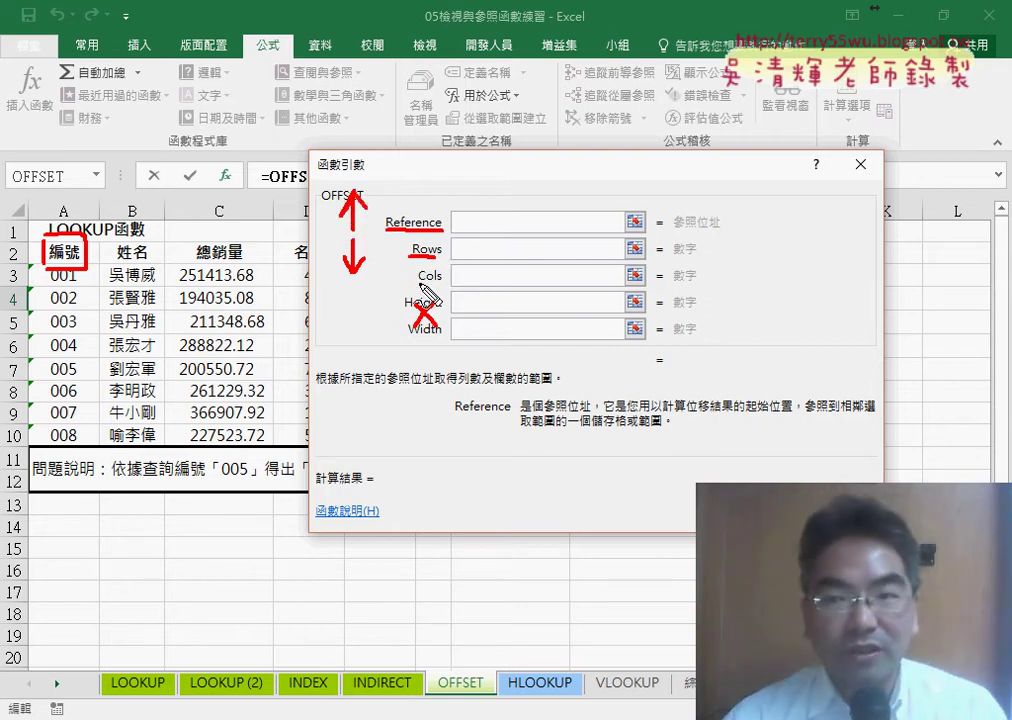
pyautogui.moveTo(419, 285); pyautogui.dragTo(443, 284)
pyautogui.moveTo(345, 289)
pyautogui.mouseDown()
pyautogui.moveTo(386, 289)
pyautogui.moveTo(279, 289)
pyautogui.mouseUp()
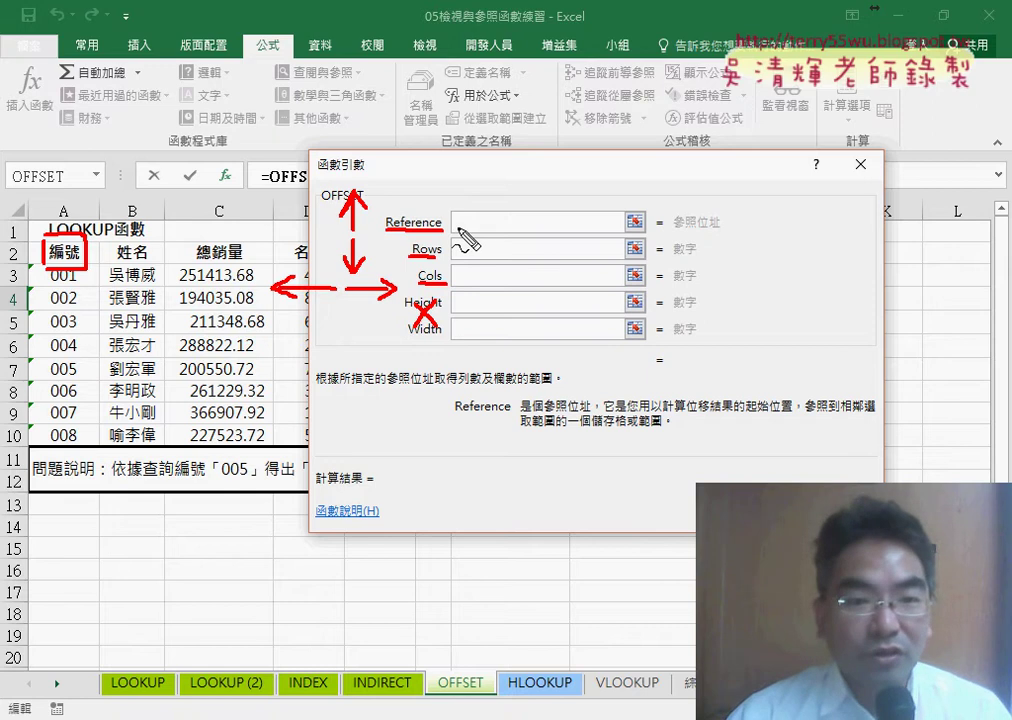
pyautogui.press('Escape')
# Enter OFFSET arguments Reference A2, Rows H3 and Cols 1, then confirm the formula
pyautogui.click(80, 255)
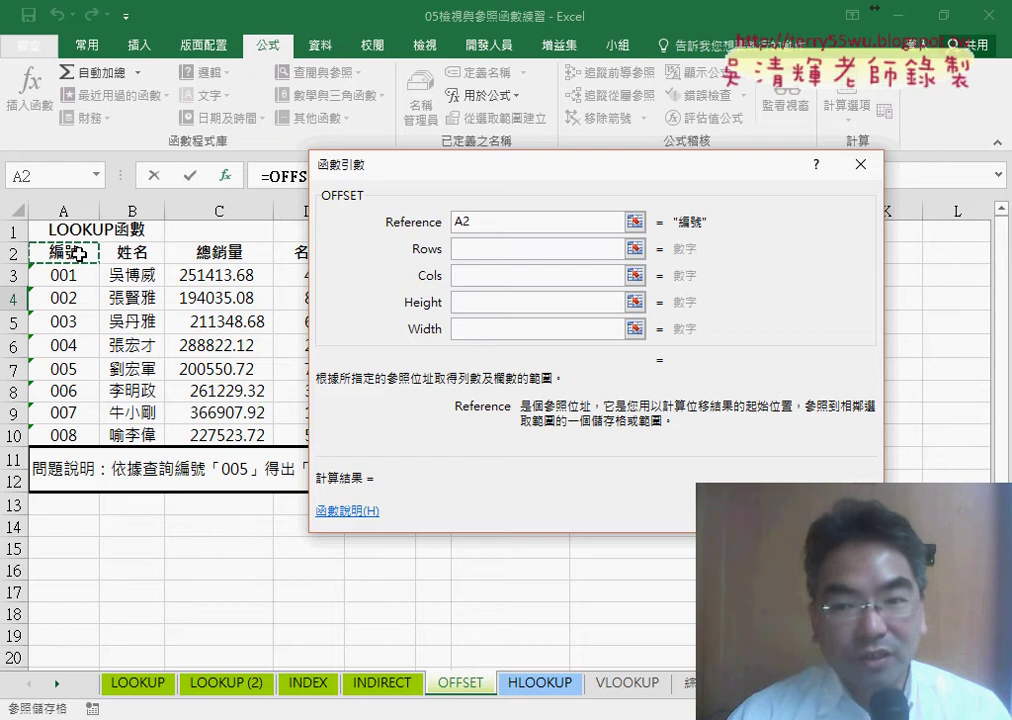
pyautogui.moveTo(445, 178); pyautogui.dragTo(449, 357)
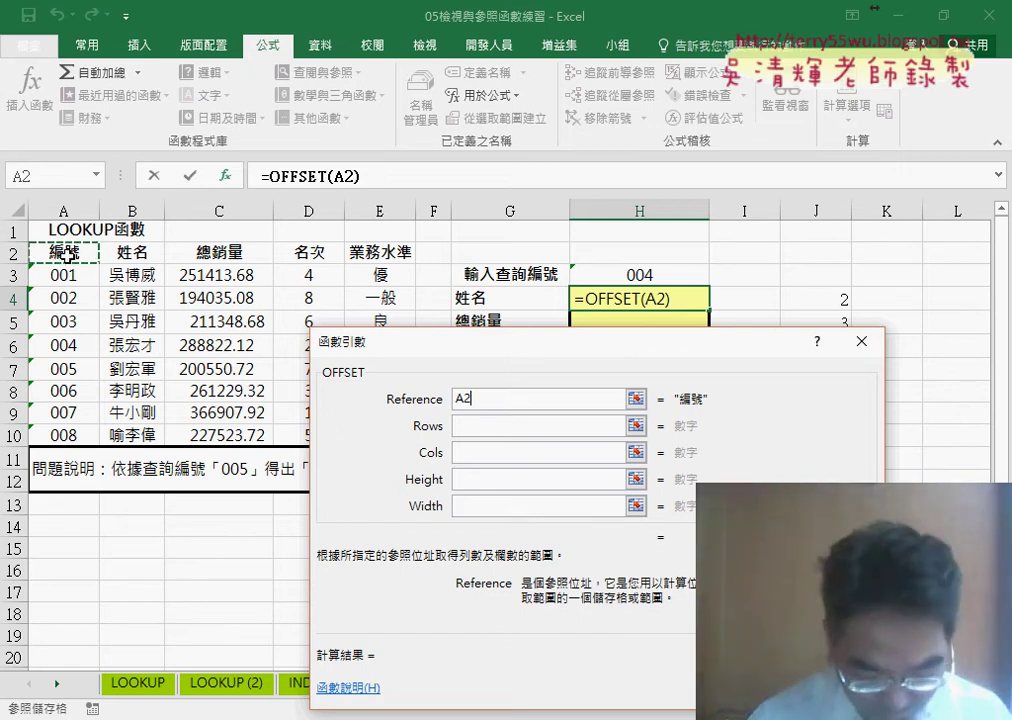
pyautogui.click(488, 426)
pyautogui.click(641, 285)
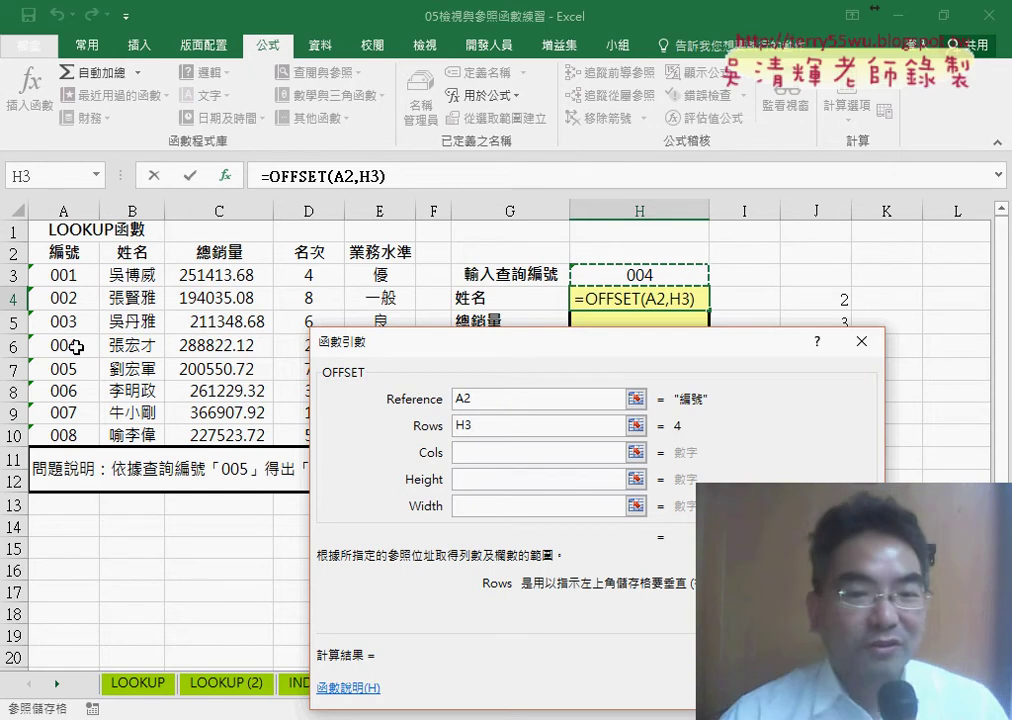
pyautogui.click(471, 457)
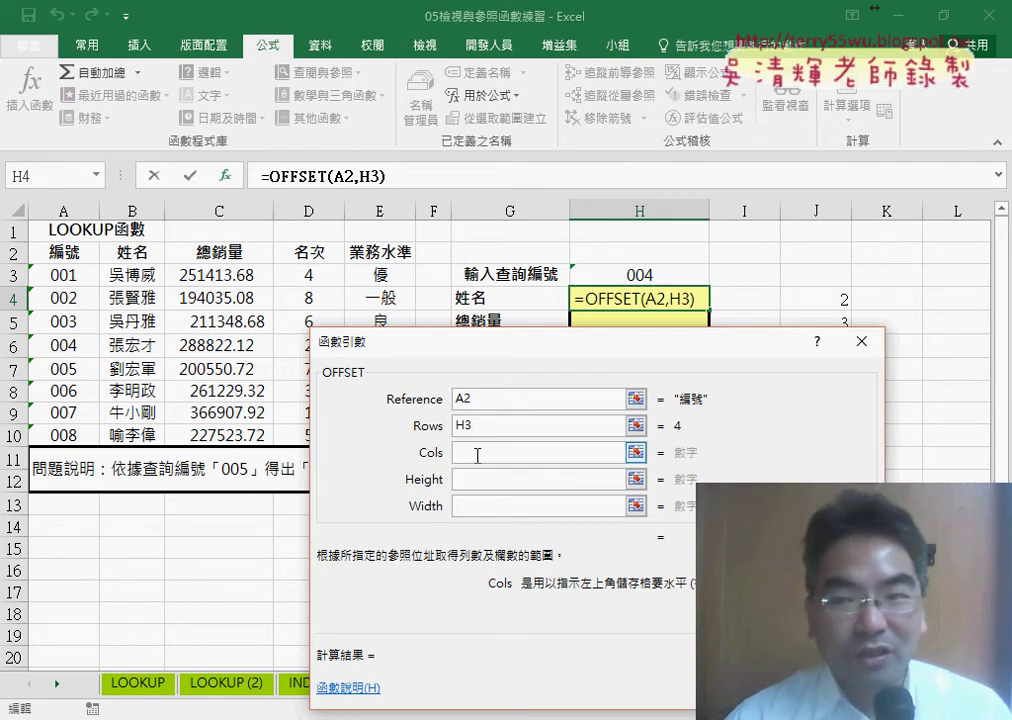
pyautogui.write('1')
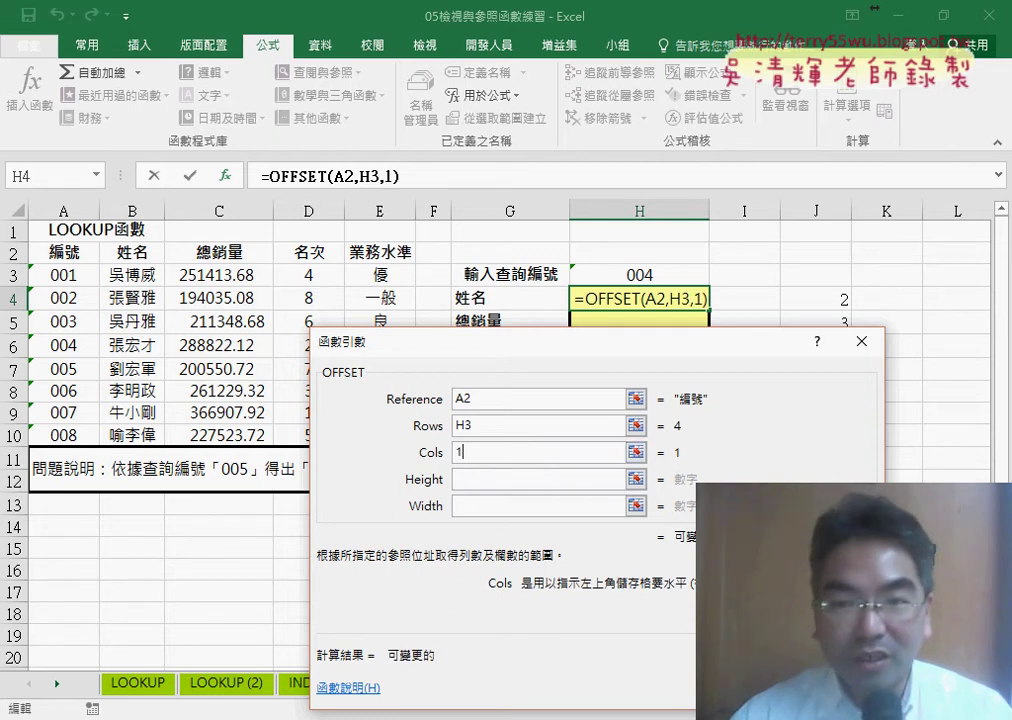
pyautogui.press('Return')
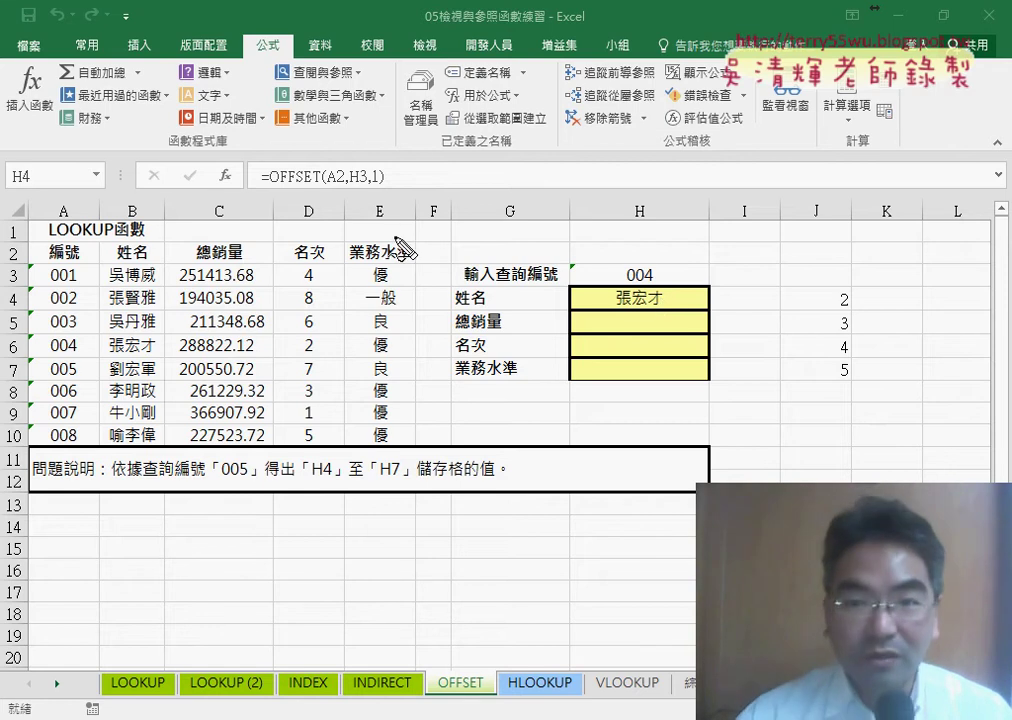
pyautogui.moveTo(74, 240)
pyautogui.mouseDown()
pyautogui.moveTo(84, 256)
pyautogui.moveTo(66, 340)
pyautogui.moveTo(108, 340)
pyautogui.moveTo(103, 347)
pyautogui.mouseUp()
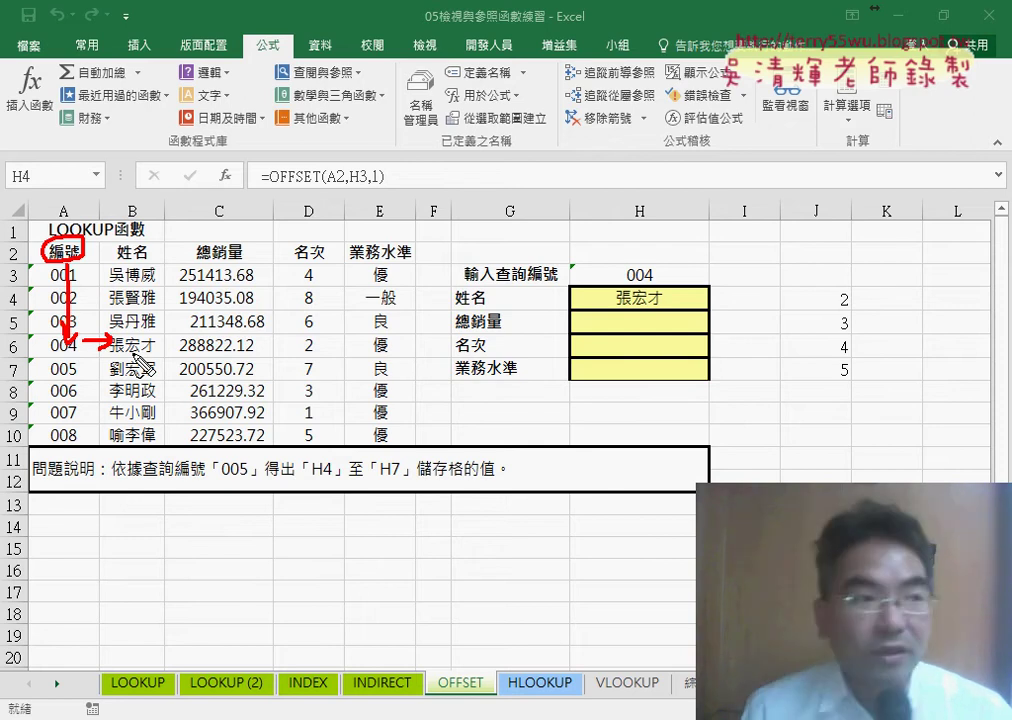
pyautogui.moveTo(145, 340)
pyautogui.mouseDown()
pyautogui.moveTo(570, 302)
pyautogui.moveTo(566, 322)
pyautogui.mouseUp()
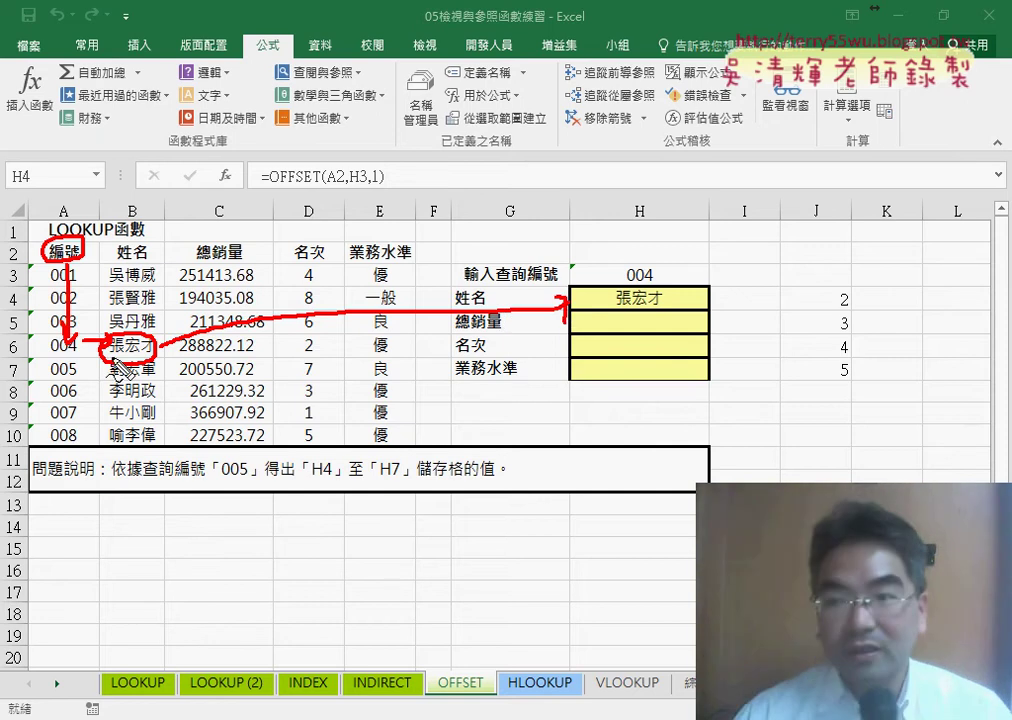
pyautogui.press('Escape')
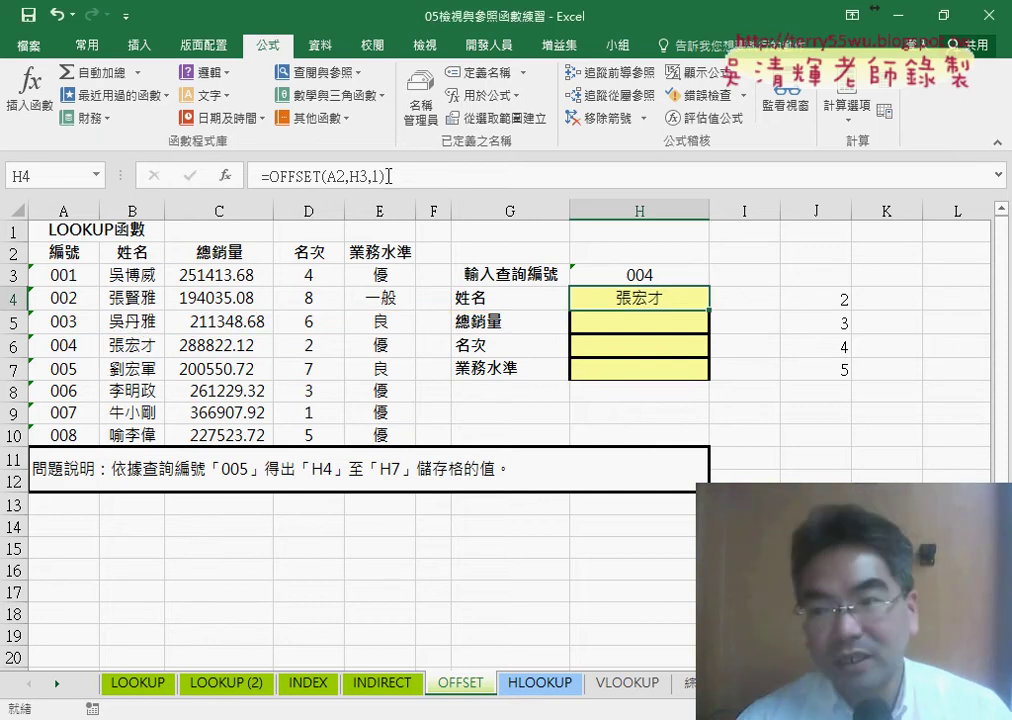
# Revise H4's formula to lock rows as A$2 and H$3 and replace Cols 1 with ROW()-
pyautogui.click(376, 176)
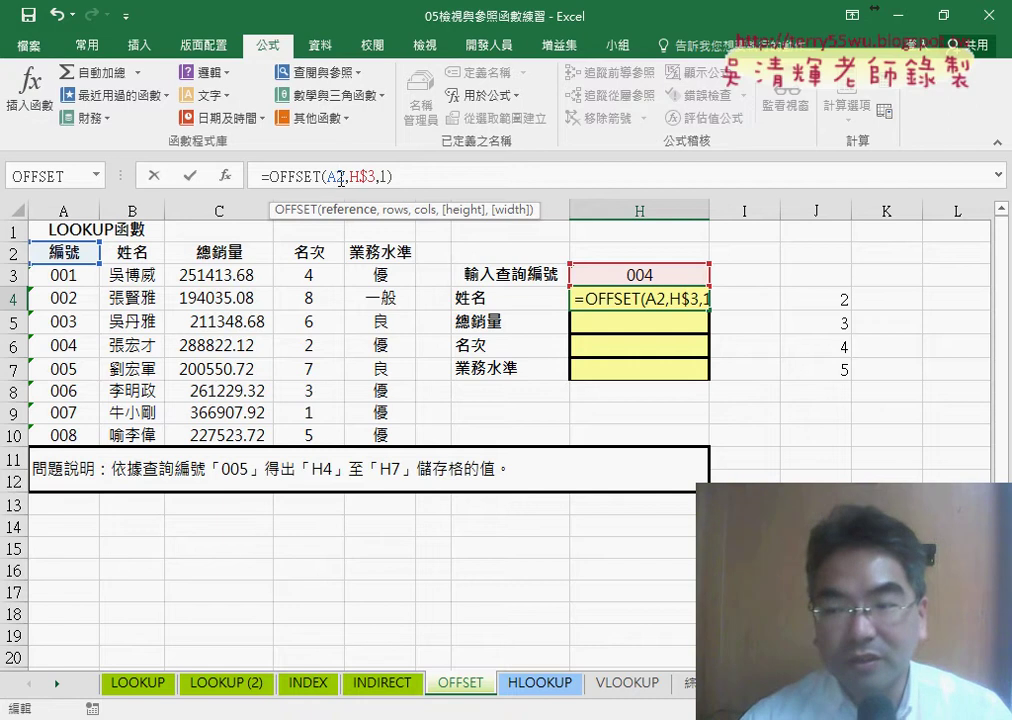
pyautogui.write('$')
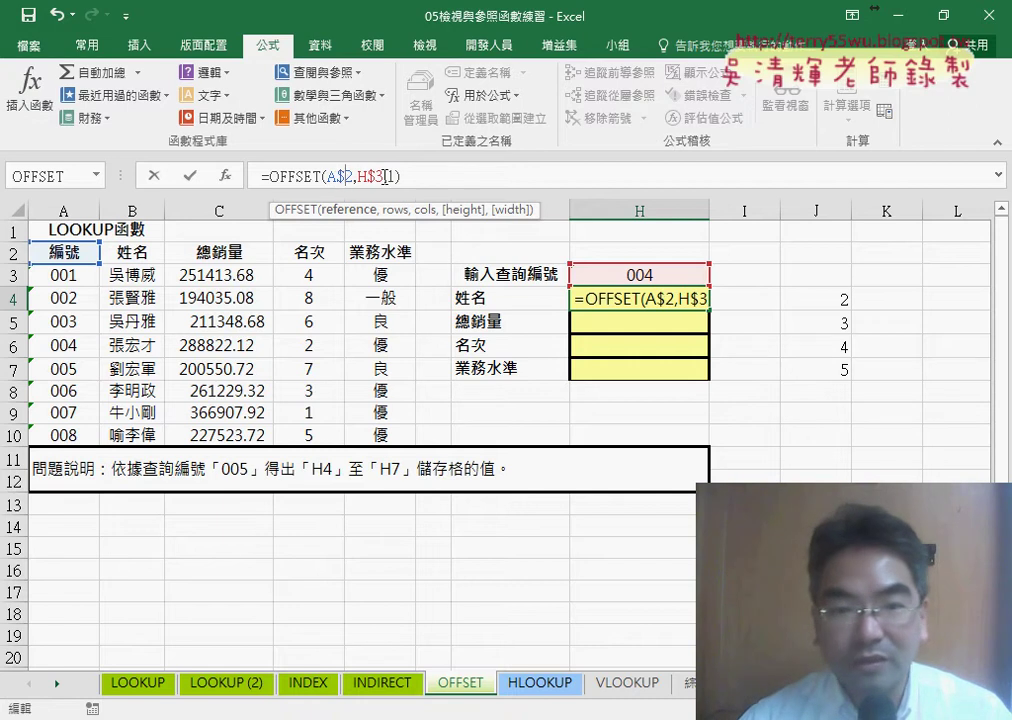
pyautogui.doubleClick(393, 176)
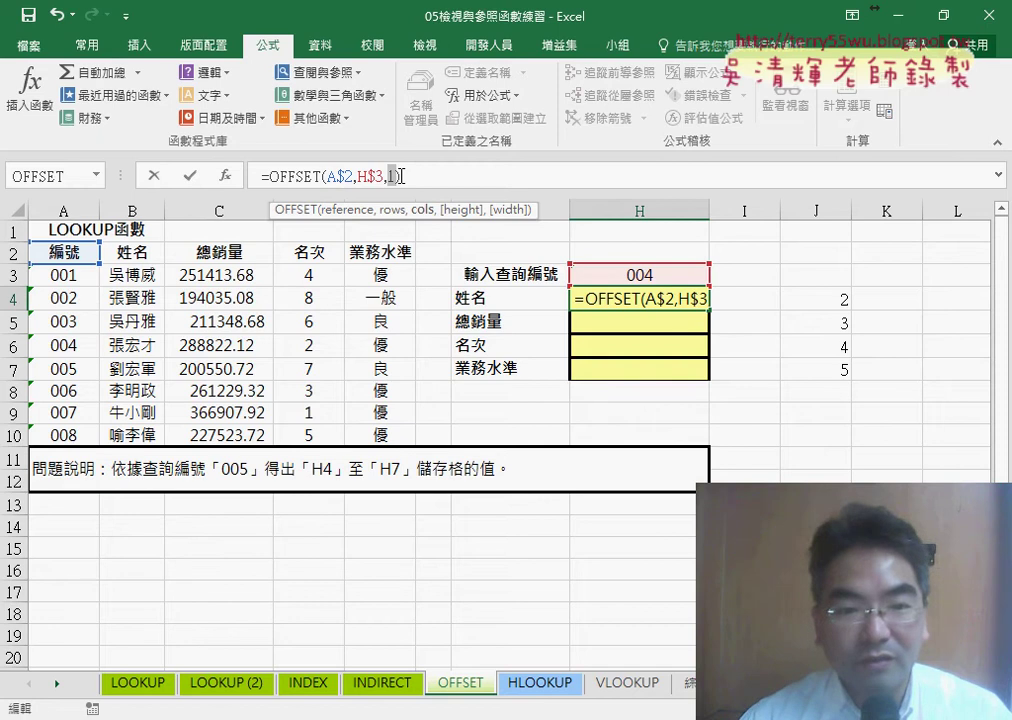
pyautogui.write('row()')
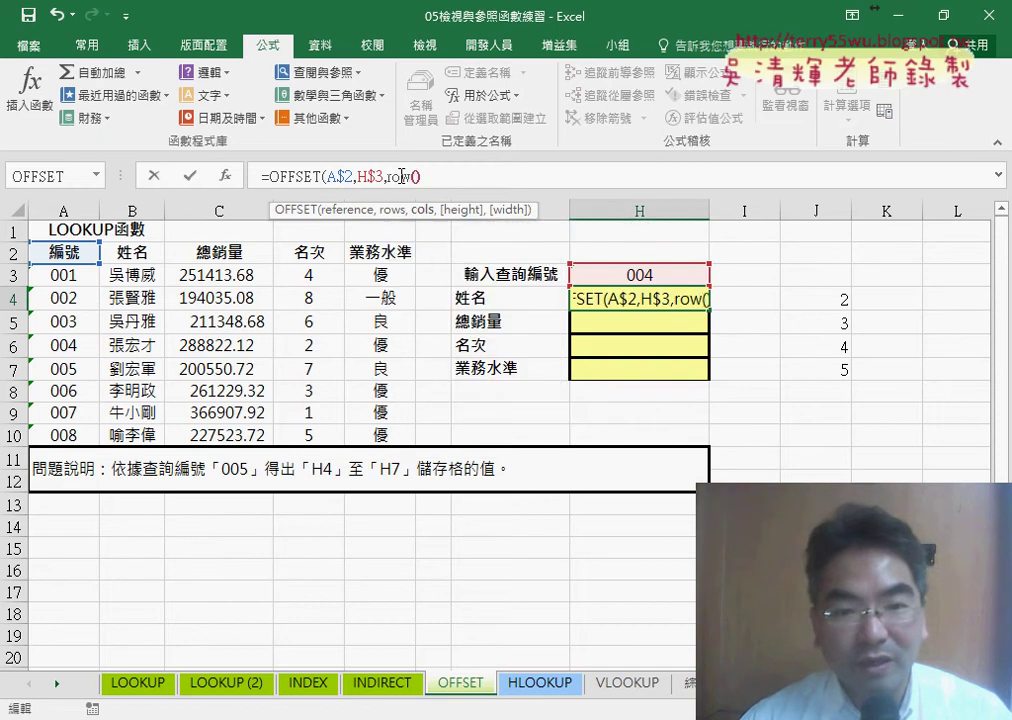
pyautogui.write('-3')
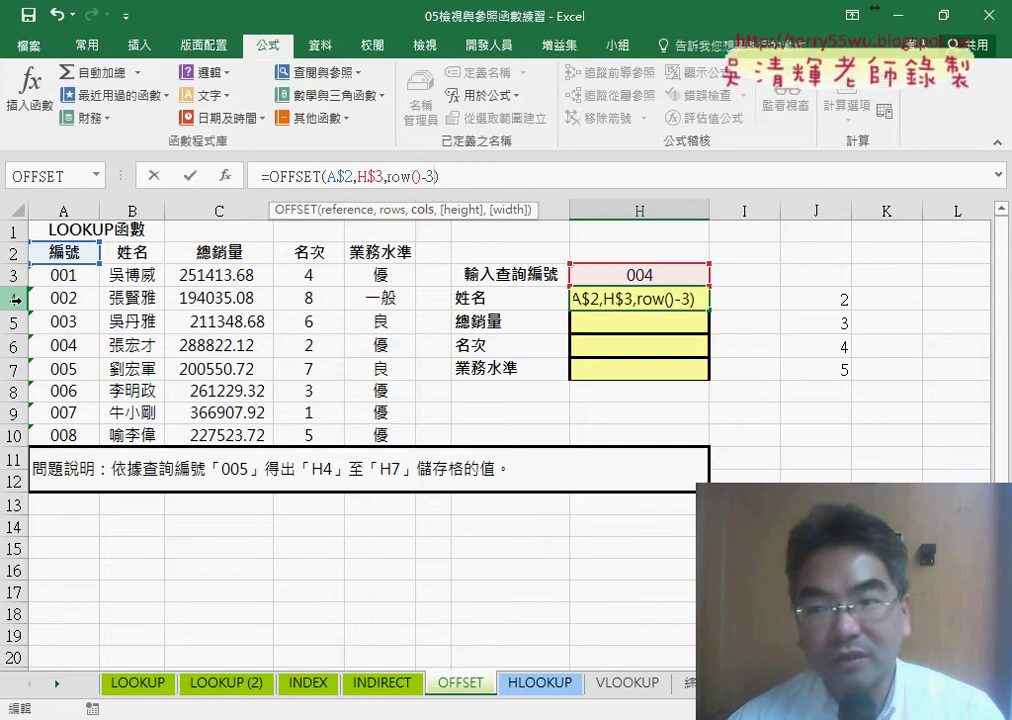
# Confirm H4's OFFSET formula, fill it down to H7, and circle the H5:H7 results in pen
pyautogui.click(190, 175)
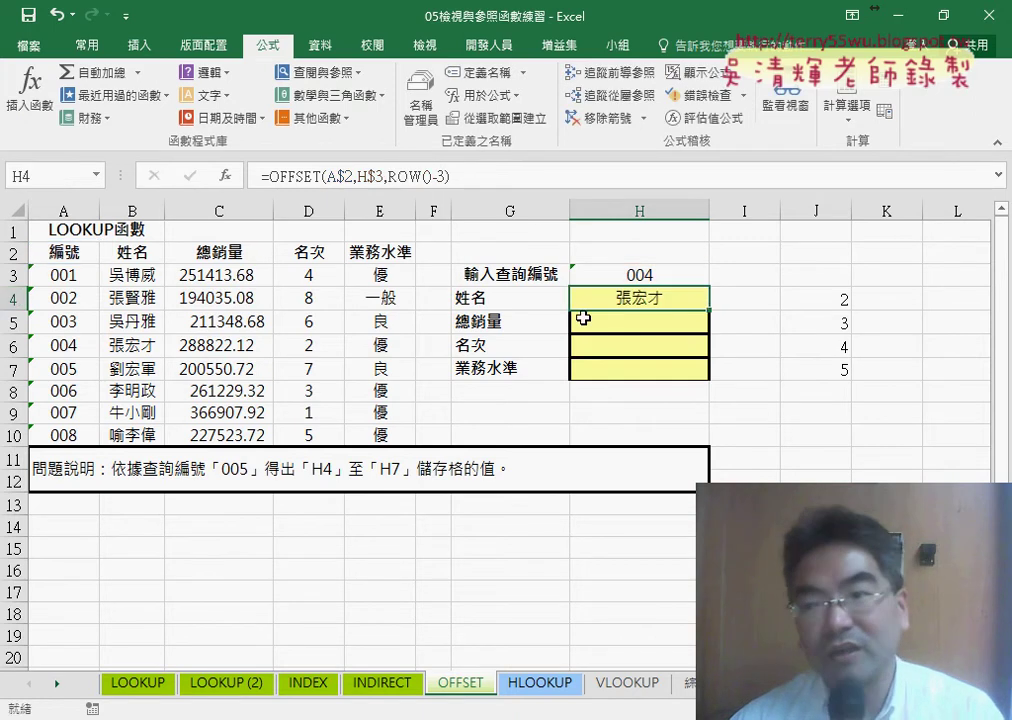
pyautogui.moveTo(709, 309); pyautogui.dragTo(740, 376)
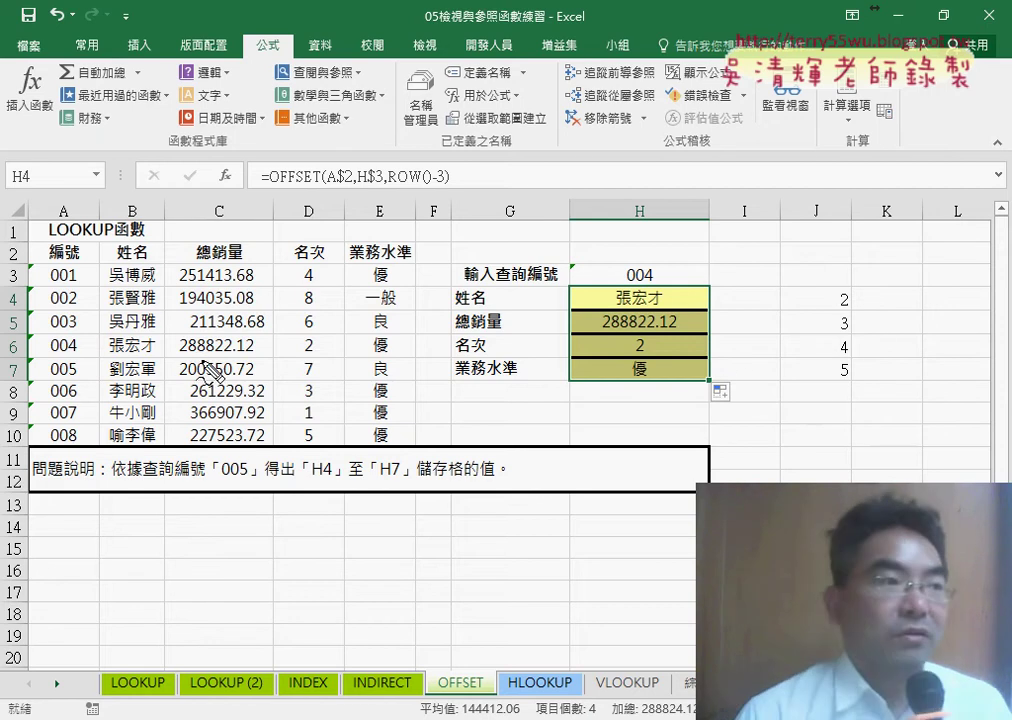
pyautogui.moveTo(173, 335); pyautogui.dragTo(178, 334)
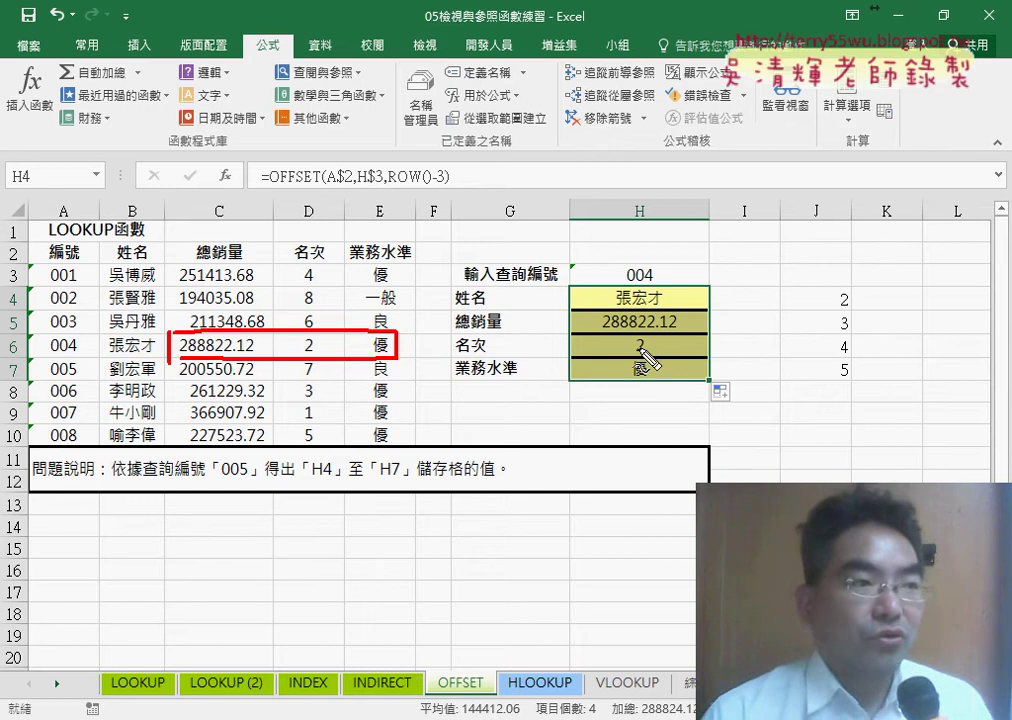
pyautogui.moveTo(676, 326); pyautogui.dragTo(648, 400)
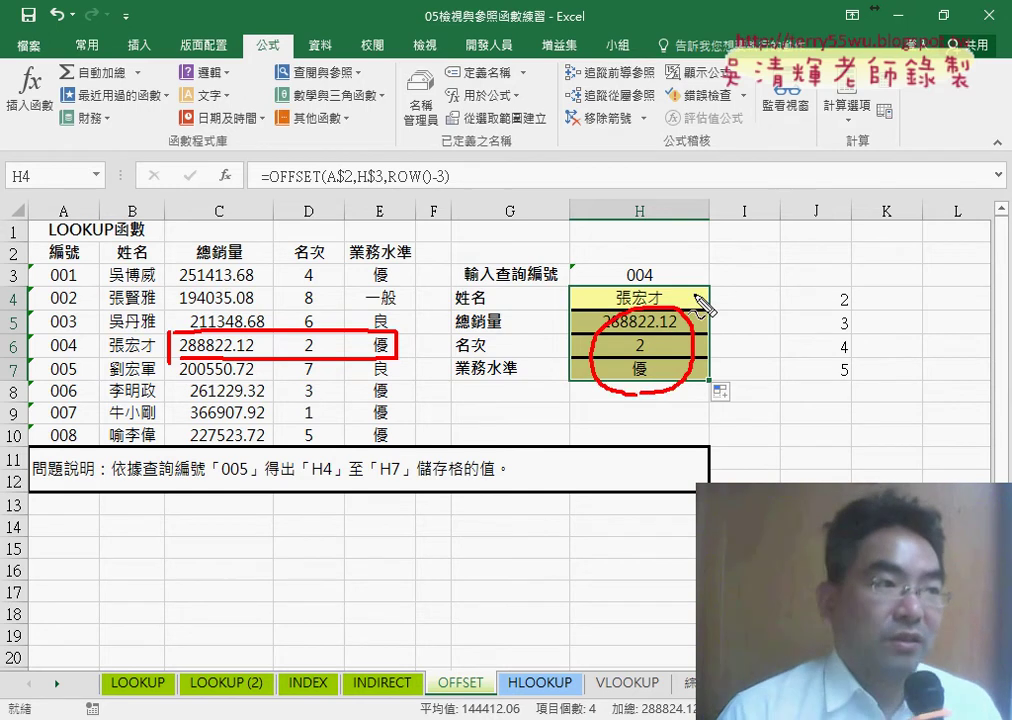
# Pen-annotate the result numbers, row 6 columns and ROW() in the formula, then clear the ink
pyautogui.moveTo(697, 290); pyautogui.dragTo(697, 305)
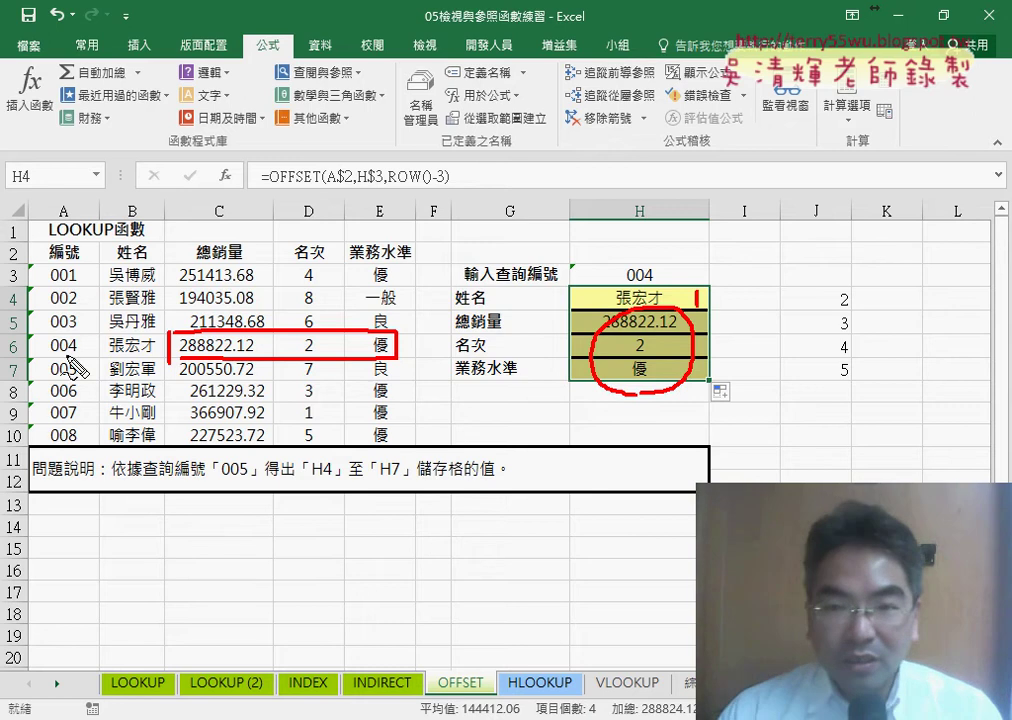
pyautogui.moveTo(84, 348); pyautogui.dragTo(205, 348)
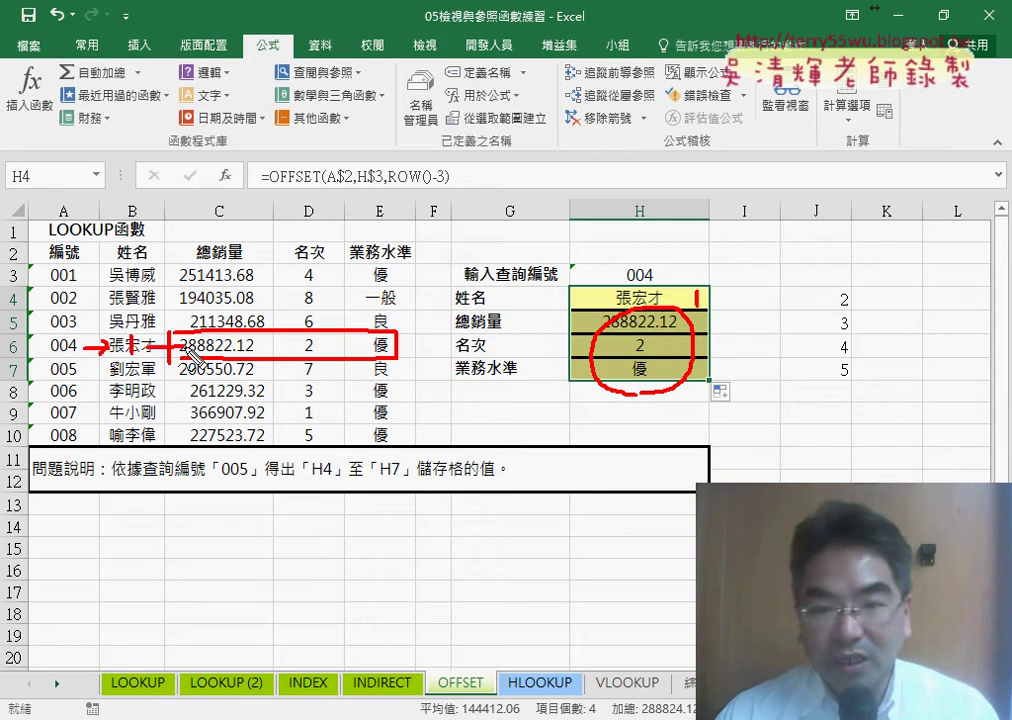
pyautogui.moveTo(296, 338)
pyautogui.mouseDown()
pyautogui.moveTo(314, 346)
pyautogui.moveTo(300, 356)
pyautogui.mouseUp()
pyautogui.moveTo(362, 338)
pyautogui.mouseDown()
pyautogui.moveTo(400, 356)
pyautogui.moveTo(380, 358)
pyautogui.mouseUp()
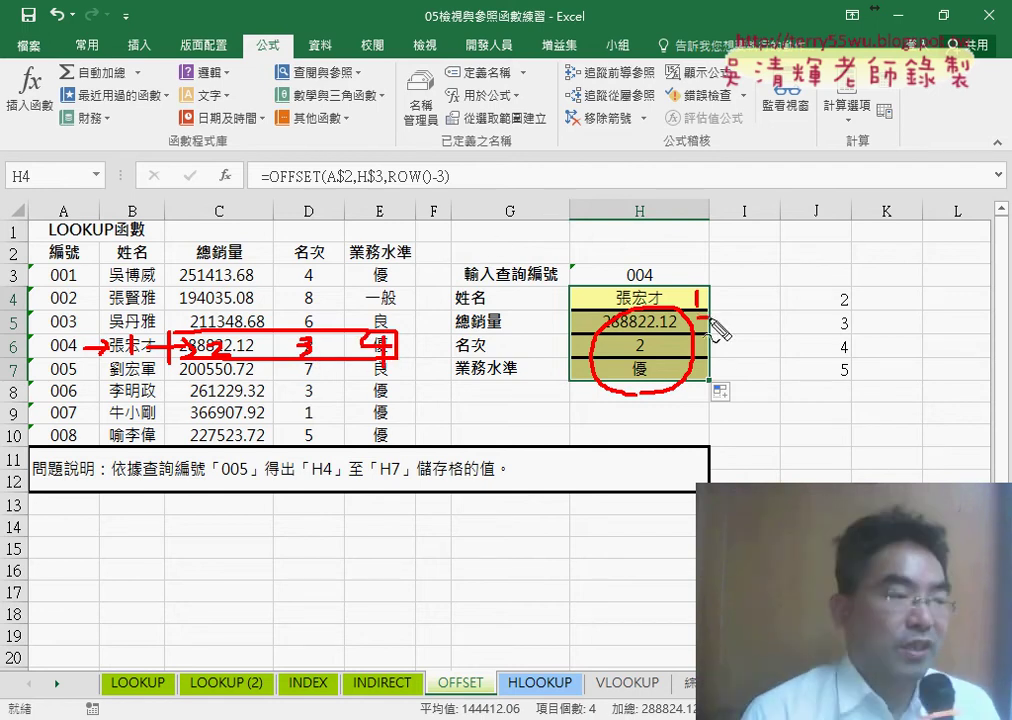
pyautogui.moveTo(697, 320)
pyautogui.mouseDown()
pyautogui.moveTo(716, 330)
pyautogui.moveTo(734, 381)
pyautogui.mouseUp()
pyautogui.moveTo(722, 368); pyautogui.dragTo(722, 405)
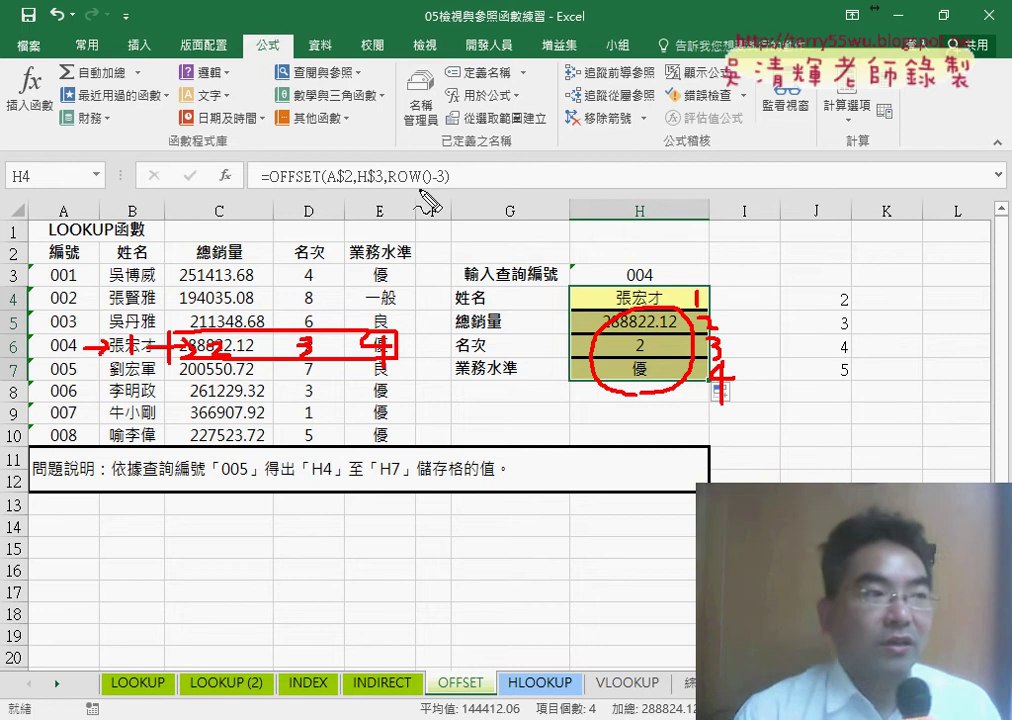
pyautogui.moveTo(393, 184); pyautogui.dragTo(427, 184)
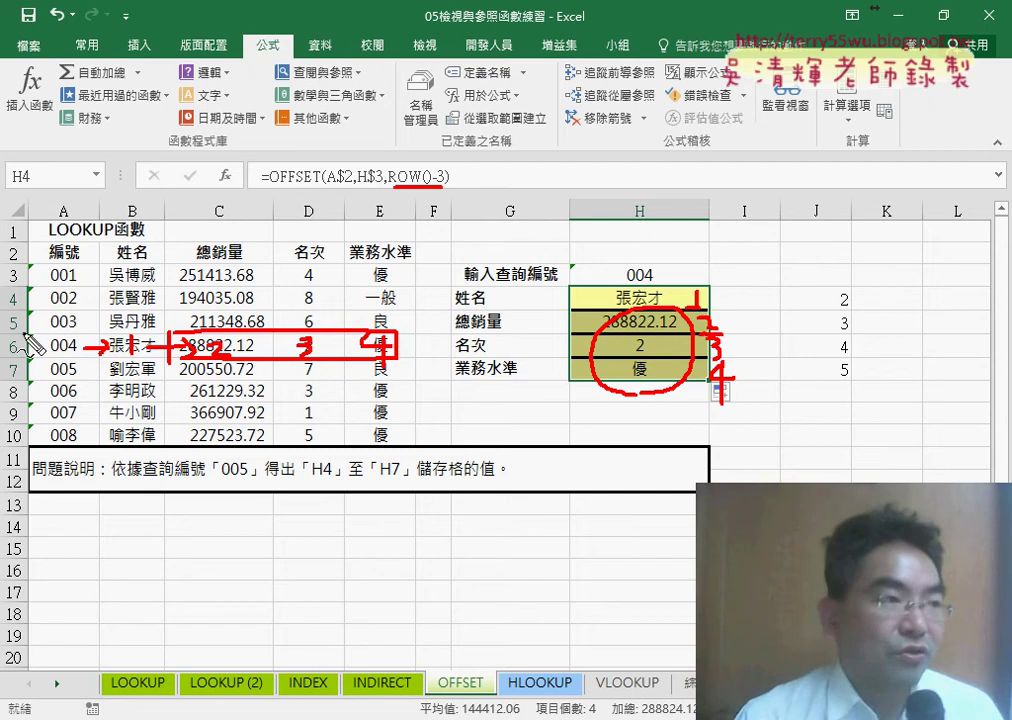
pyautogui.moveTo(16, 310); pyautogui.dragTo(20, 332)
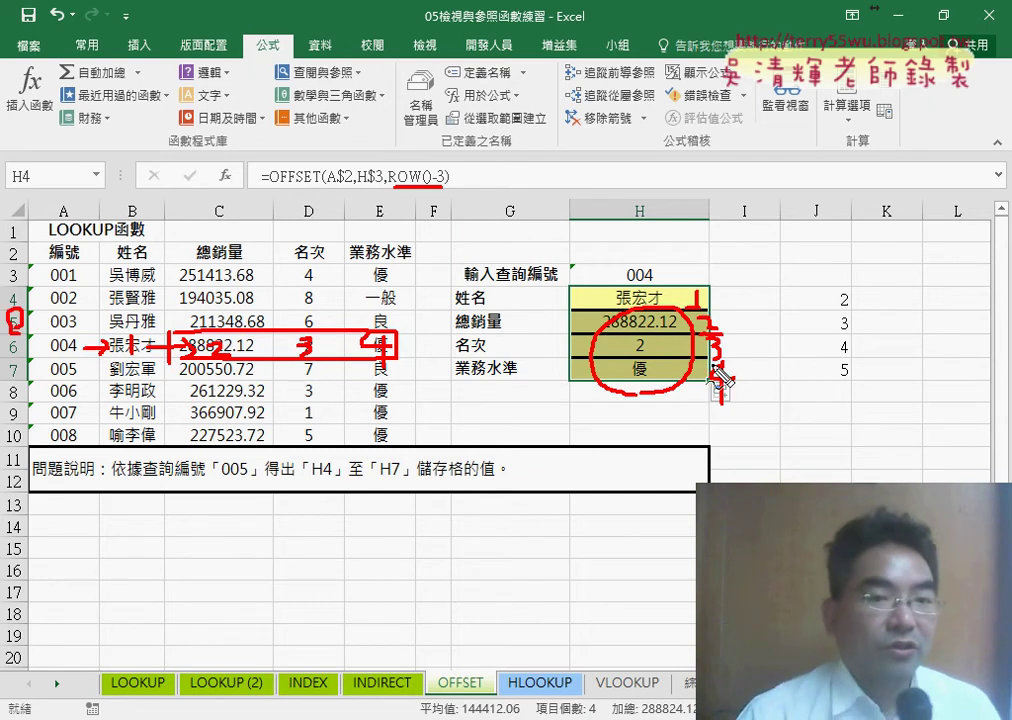
pyautogui.press('Escape')
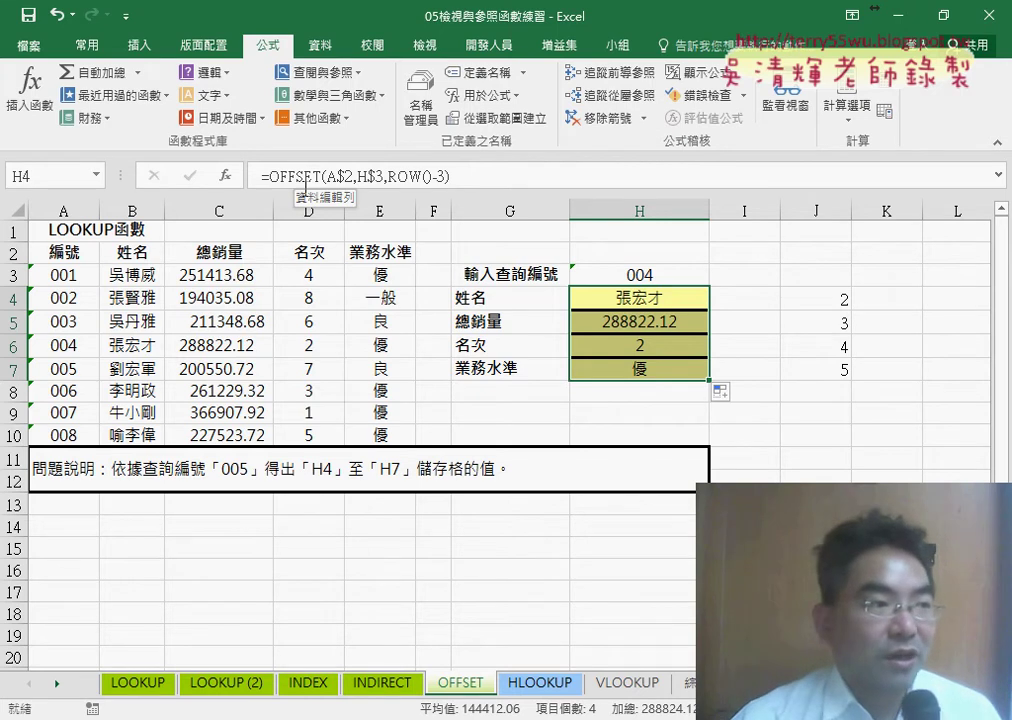
# Re-confirm H4's formula and move to the HLOOKUP sheet
pyautogui.click(305, 180)
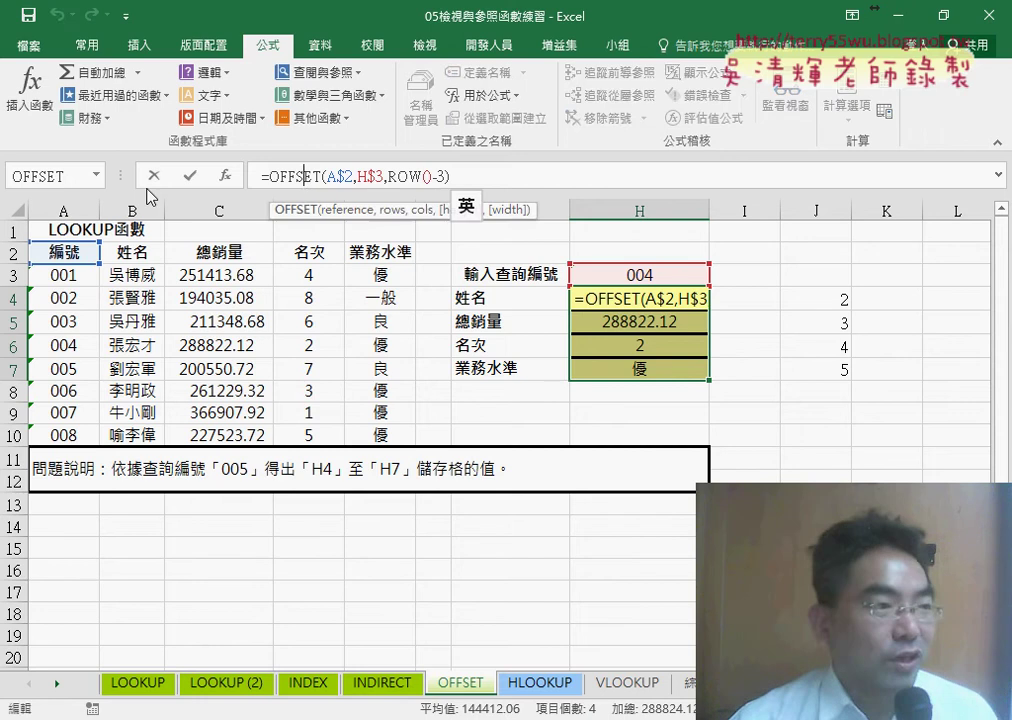
pyautogui.press('Return')
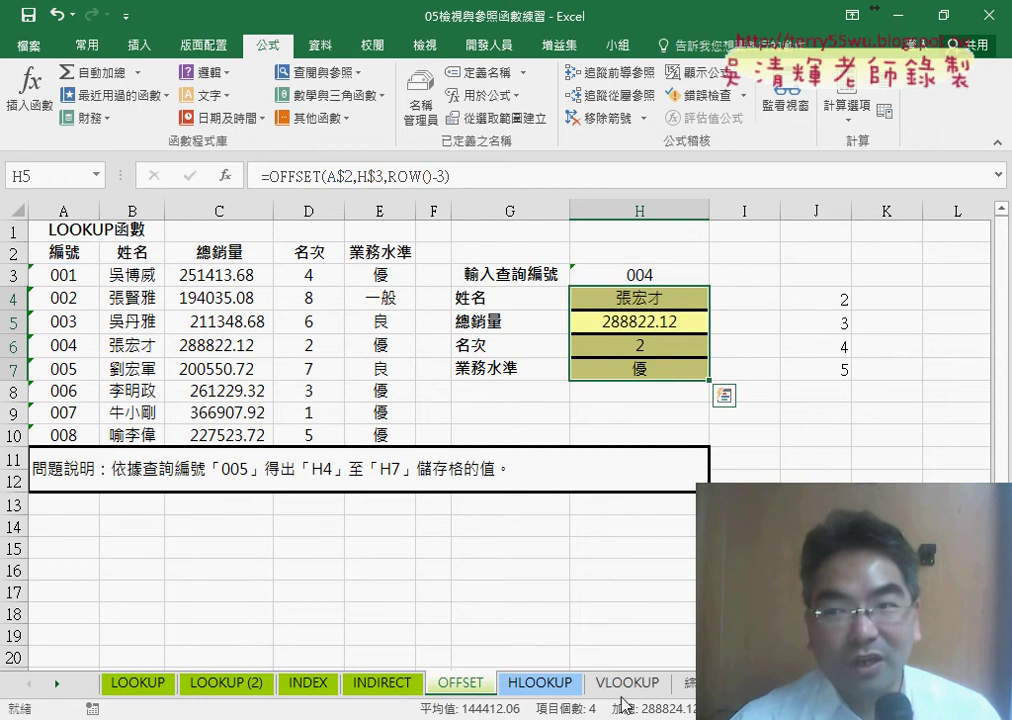
pyautogui.click(541, 683)
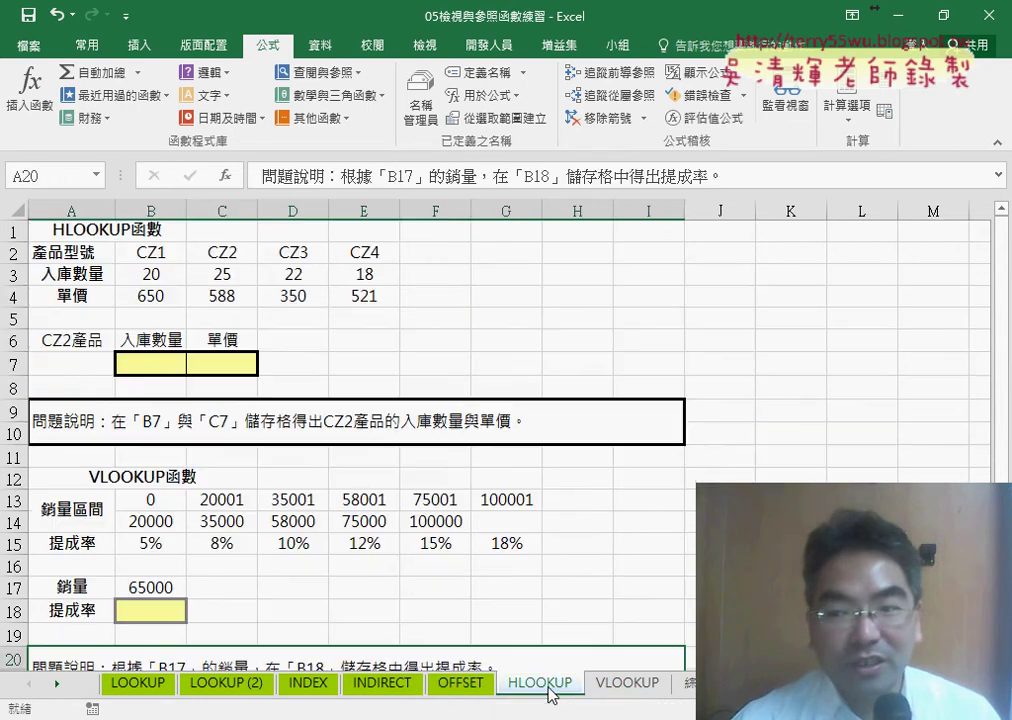
# Select the row labels A2:A4, then widen the selection to the full table A2:E4
pyautogui.click(85, 272)
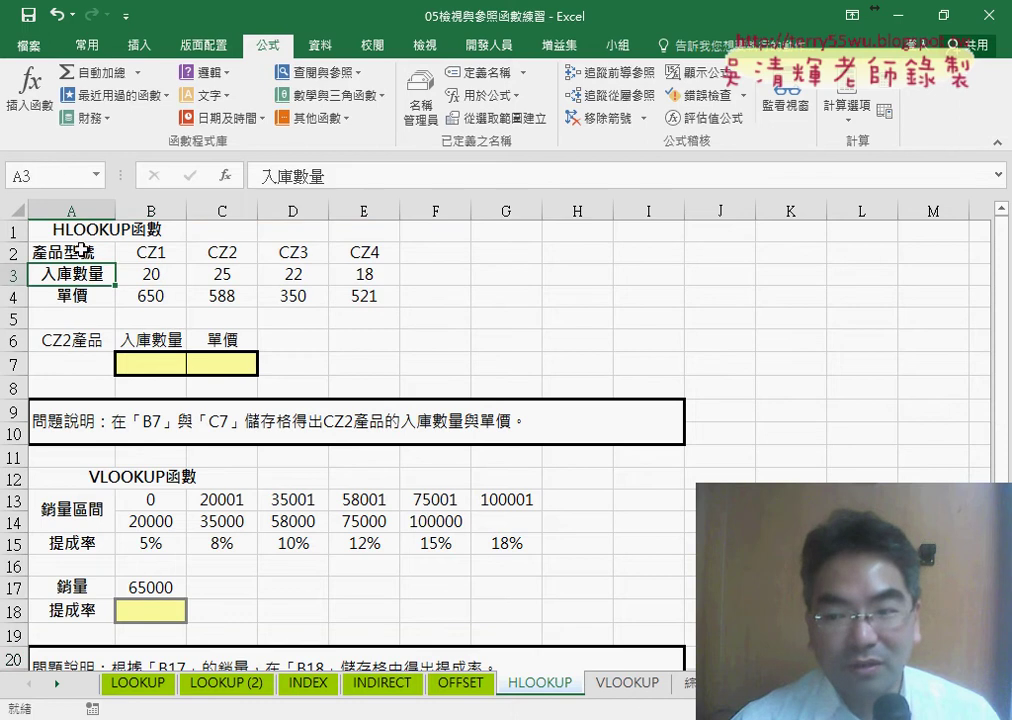
pyautogui.moveTo(80, 250); pyautogui.dragTo(80, 297)
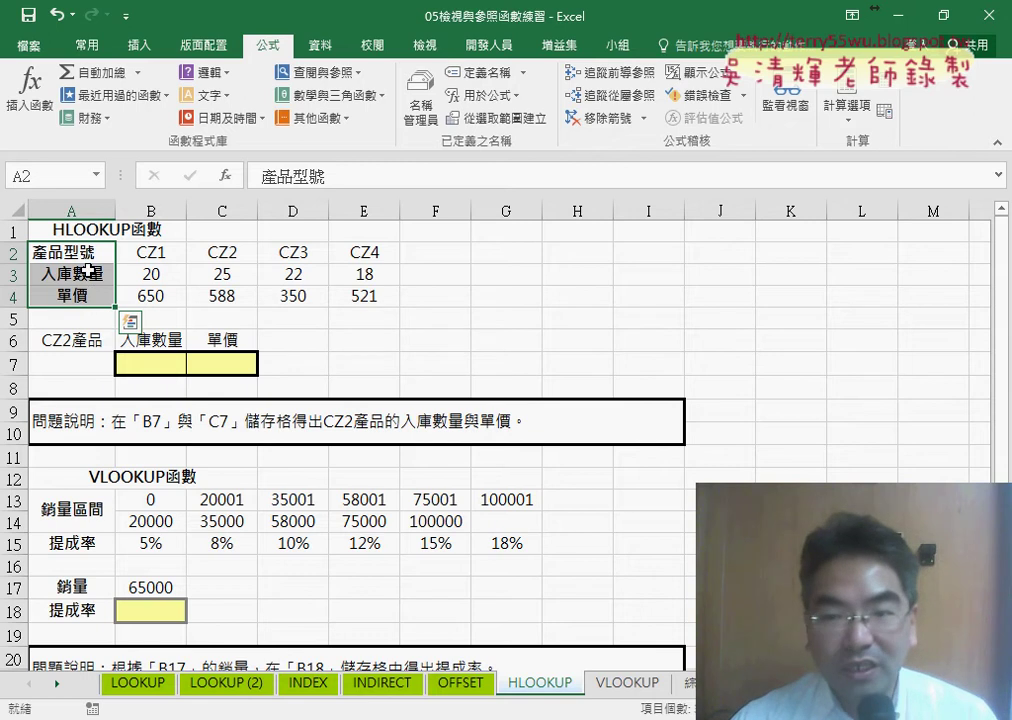
pyautogui.moveTo(91, 250); pyautogui.dragTo(363, 295)
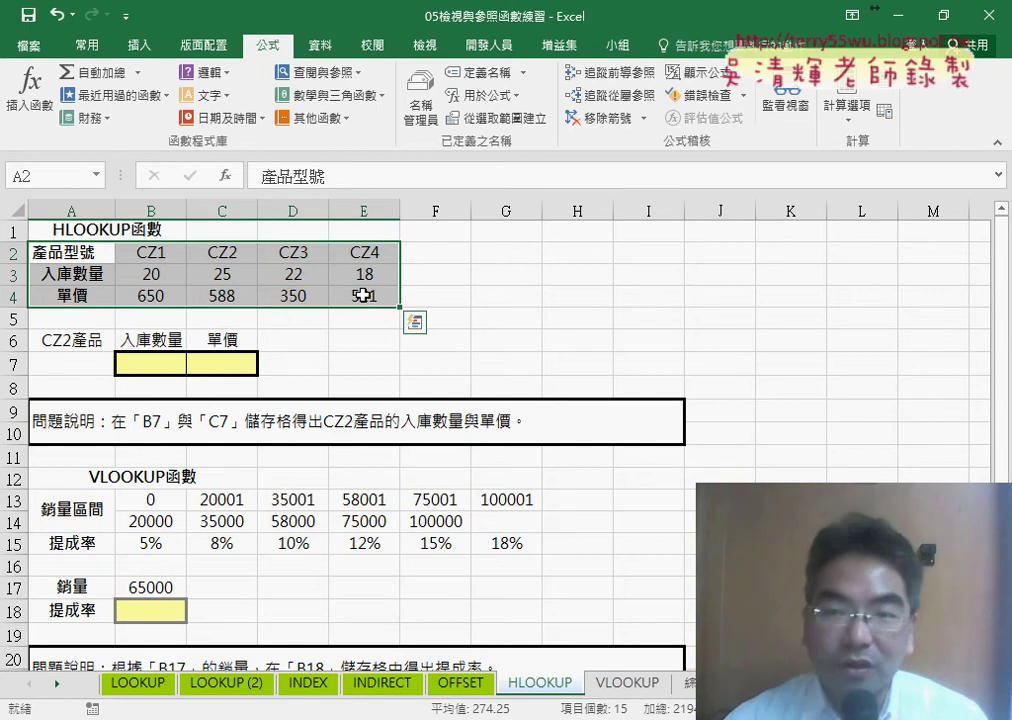
pyautogui.rightClick(363, 295)
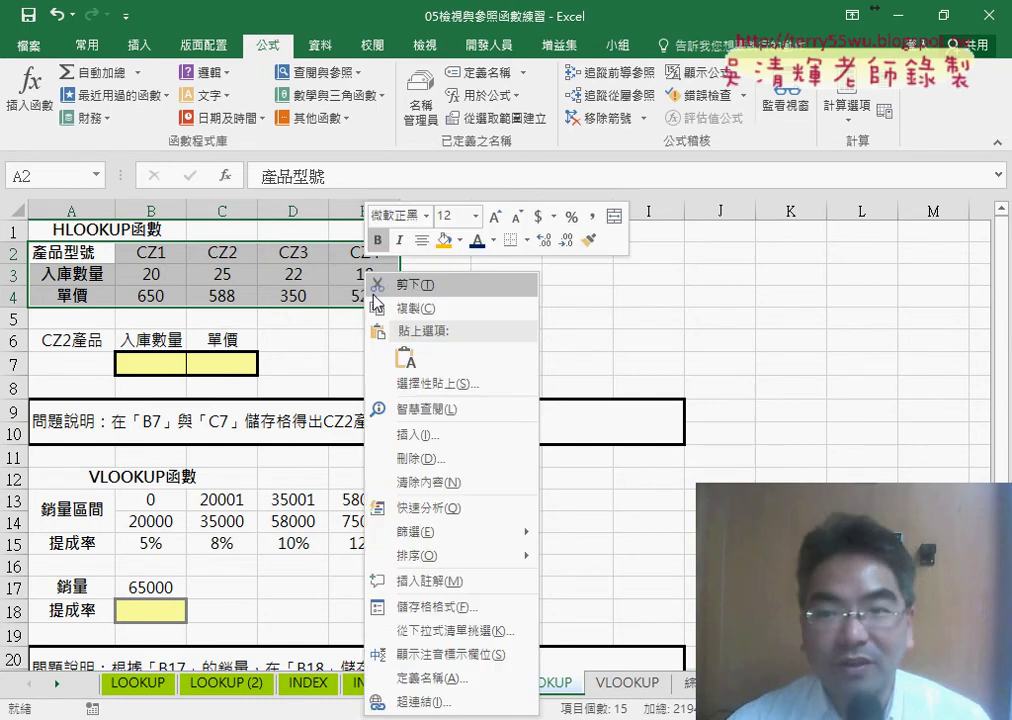
pyautogui.click(414, 318)
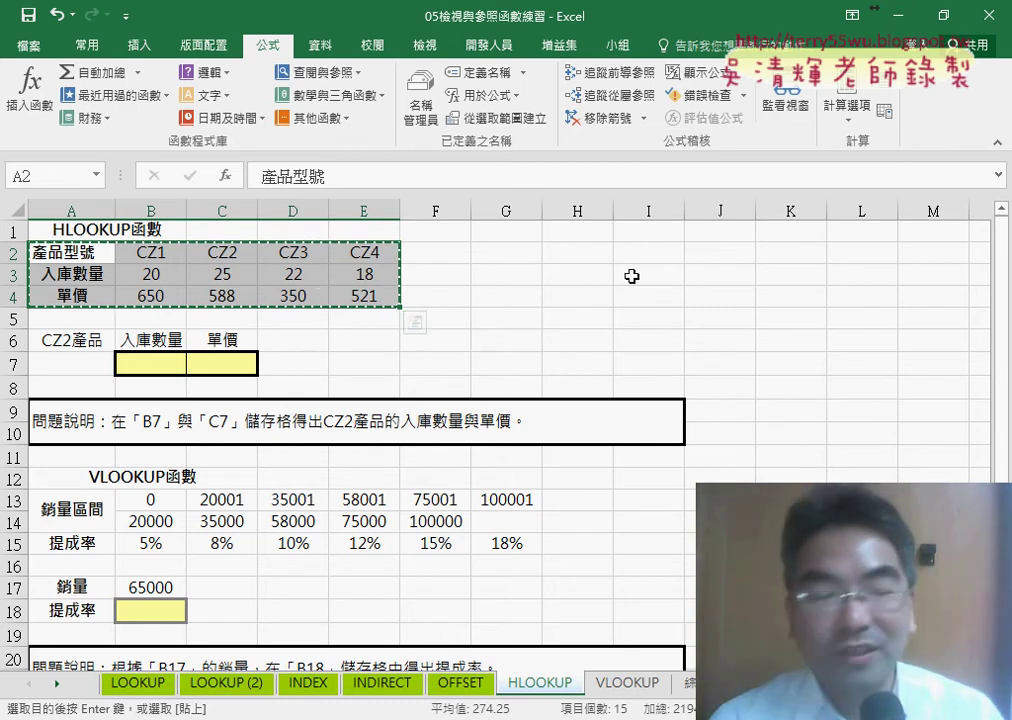
pyautogui.click(725, 232)
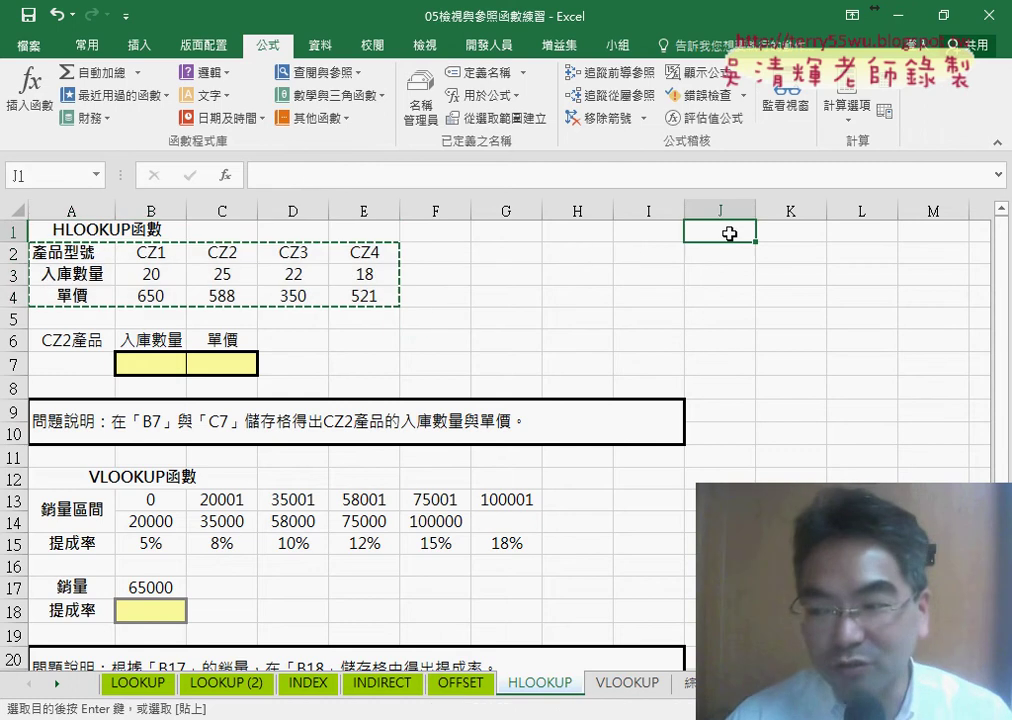
pyautogui.rightClick(731, 236)
pyautogui.moveTo(795, 346)
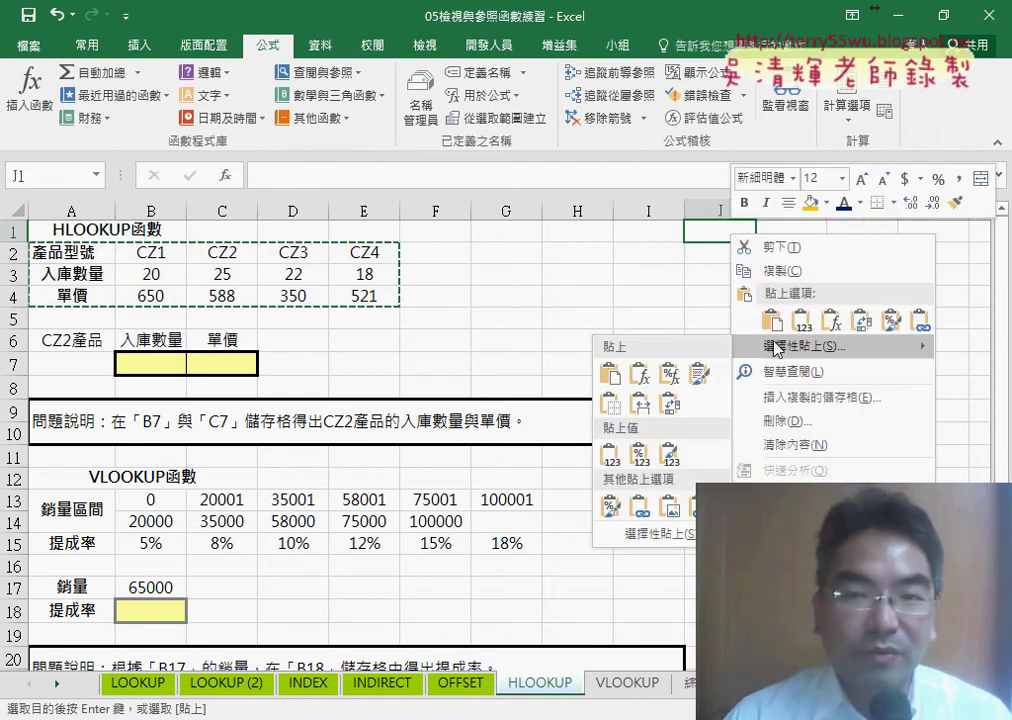
pyautogui.click(672, 537)
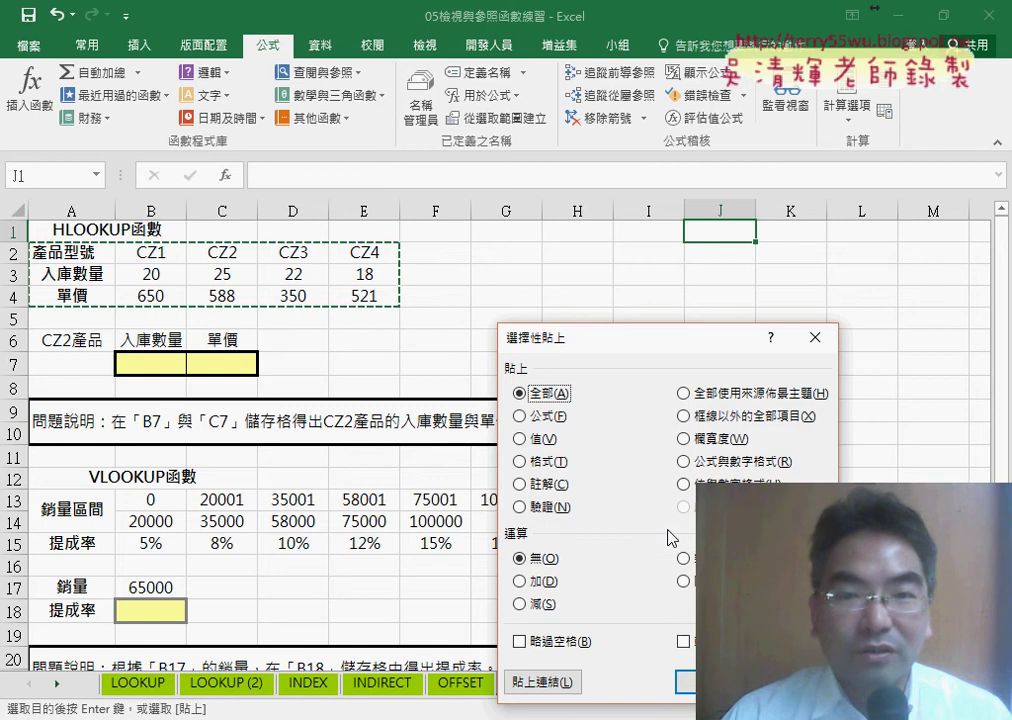
pyautogui.click(684, 641)
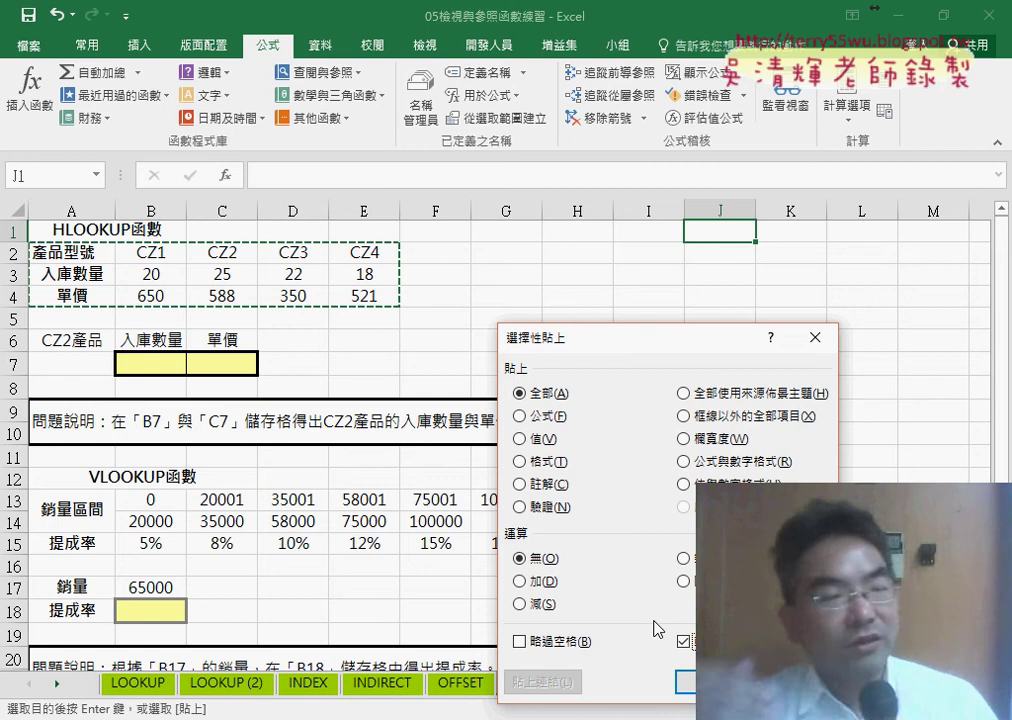
pyautogui.click(685, 682)
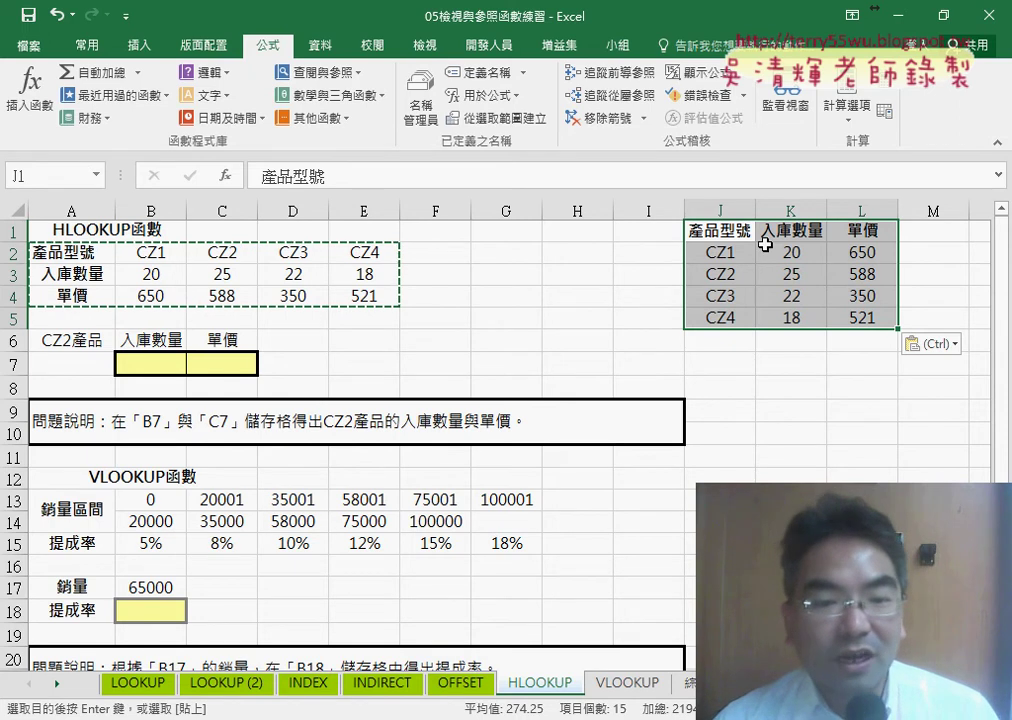
pyautogui.press('Delete')
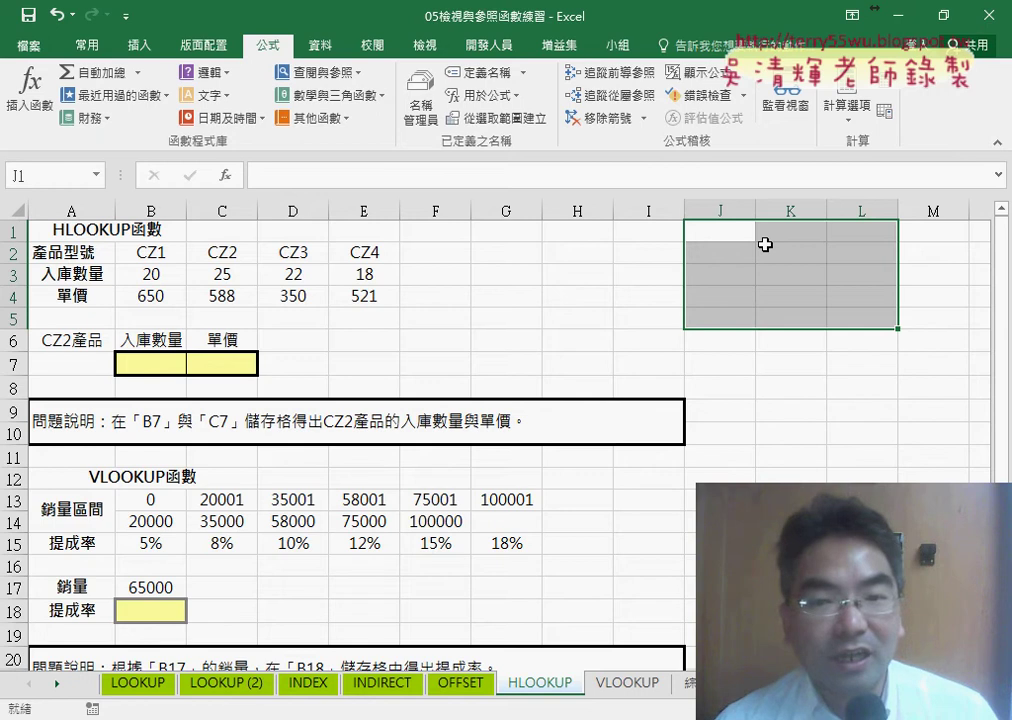
# Select B7 and insert the HLOOKUP function
pyautogui.click(149, 365)
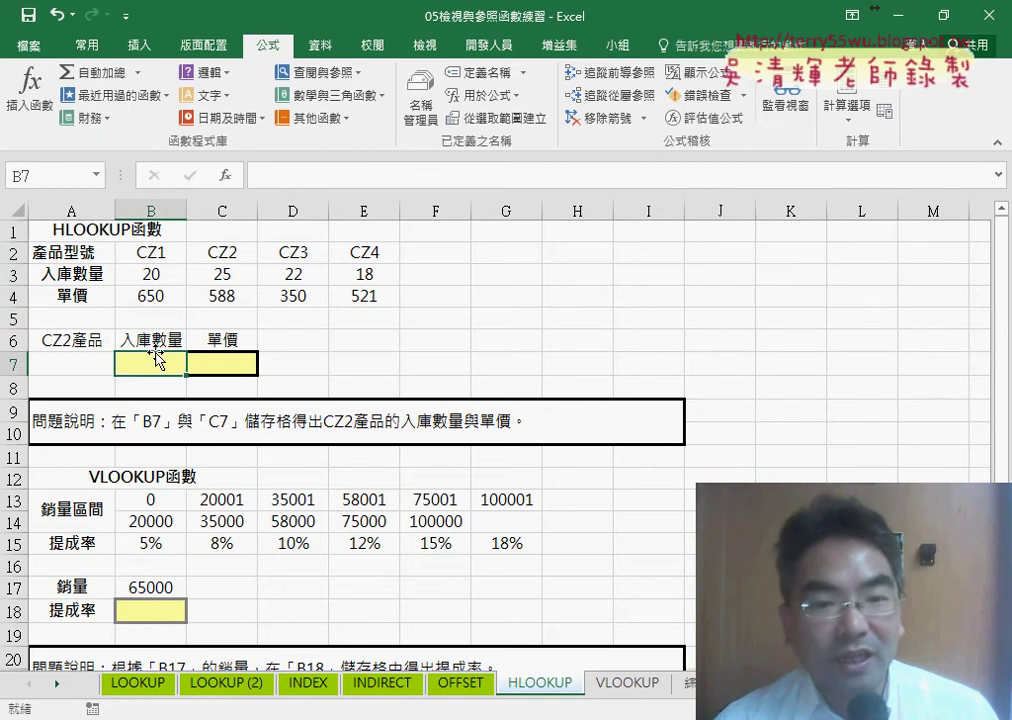
pyautogui.click(226, 175)
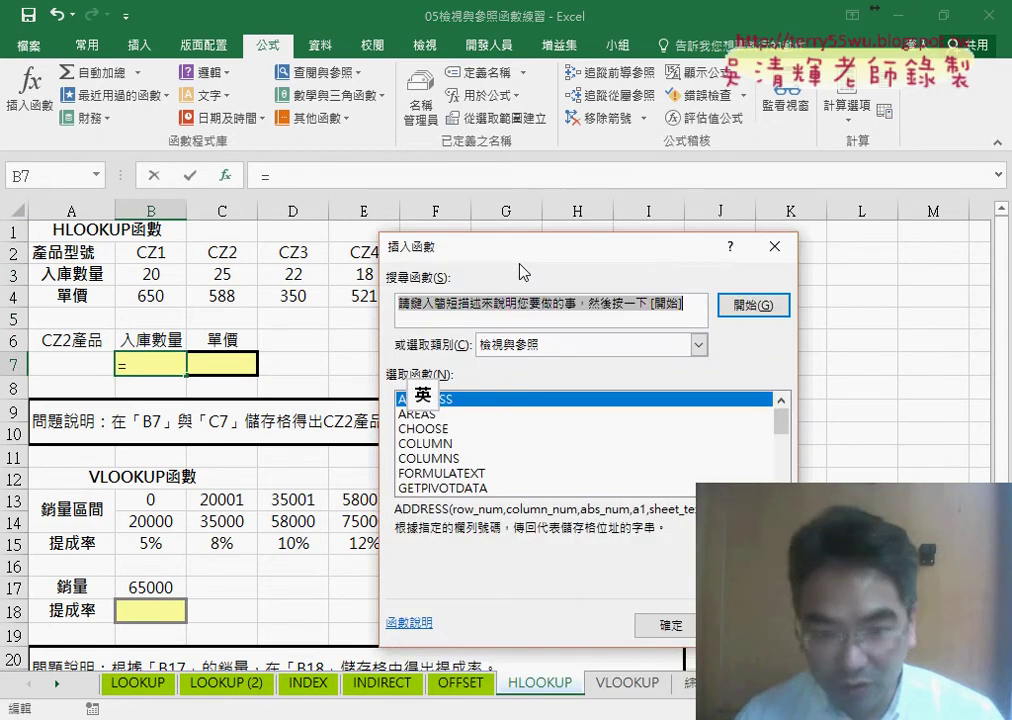
pyautogui.moveTo(755, 338)
pyautogui.mouseDown()
pyautogui.moveTo(759, 373)
pyautogui.moveTo(759, 364)
pyautogui.mouseUp()
pyautogui.doubleClick(397, 305)
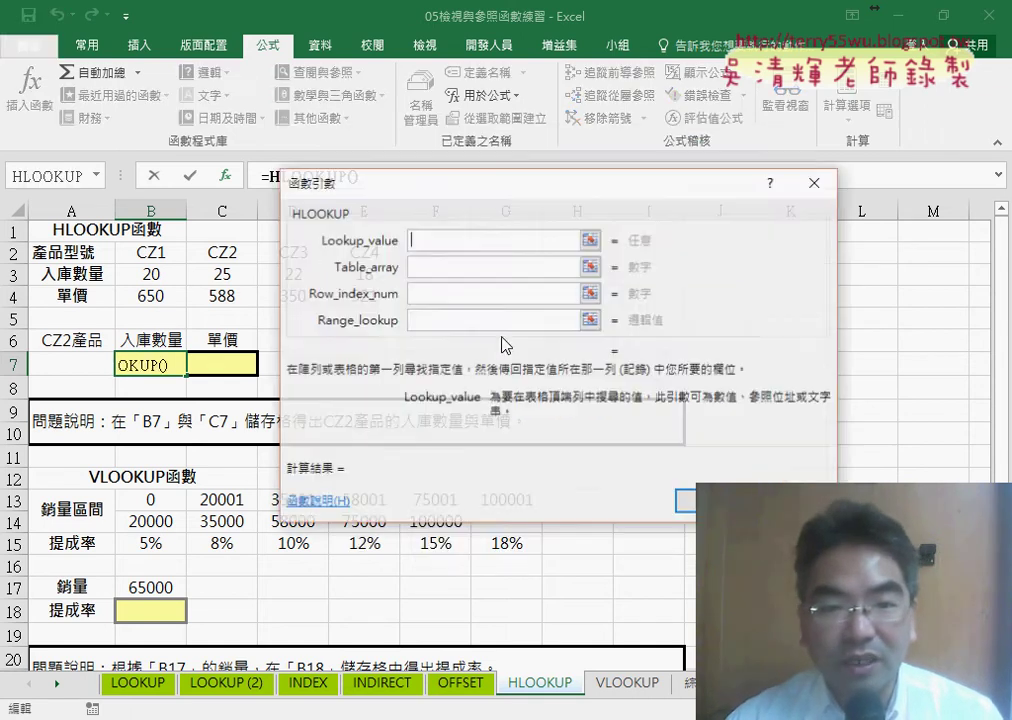
pyautogui.moveTo(441, 198); pyautogui.dragTo(518, 198)
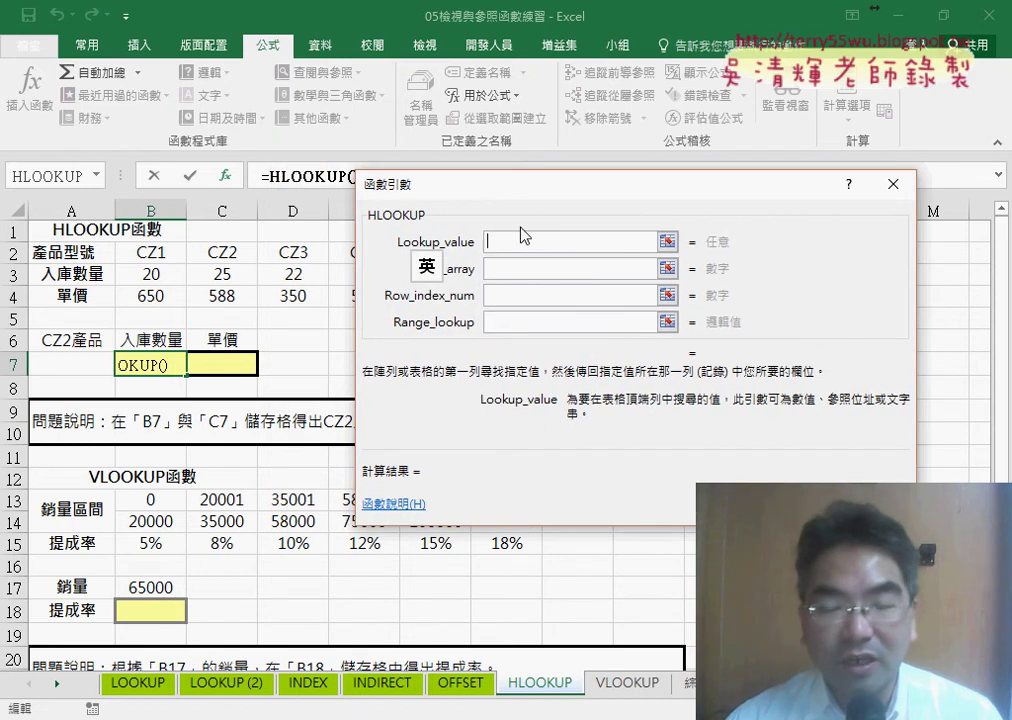
# Enter "CZ2" in quotation marks as the Lookup_value
pyautogui.write('CZ2')
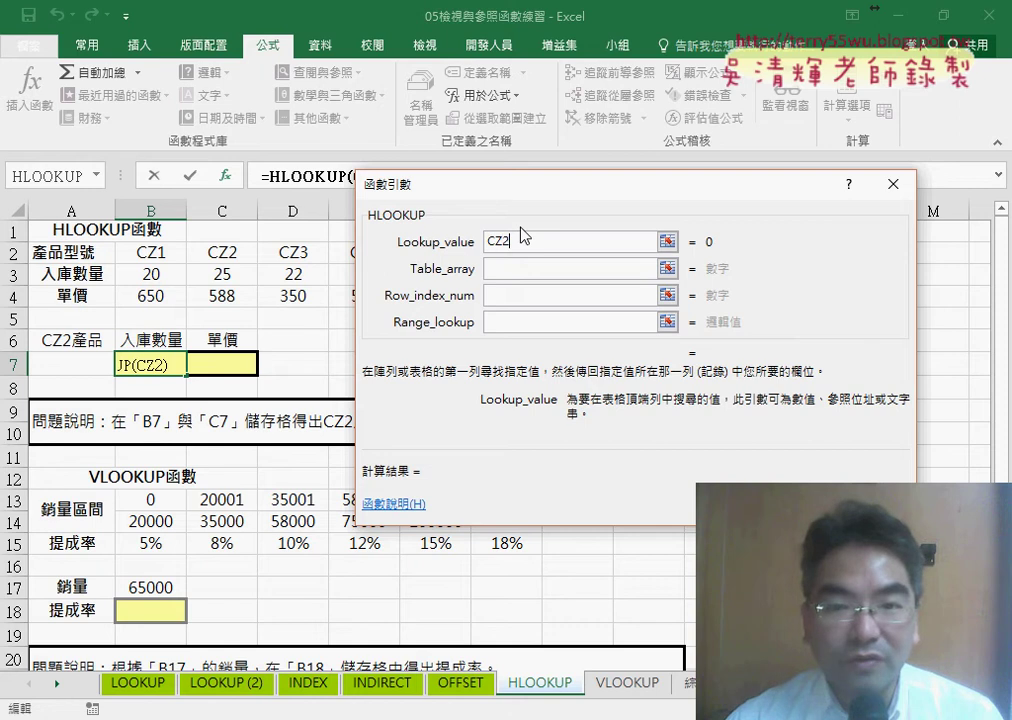
pyautogui.click(506, 270)
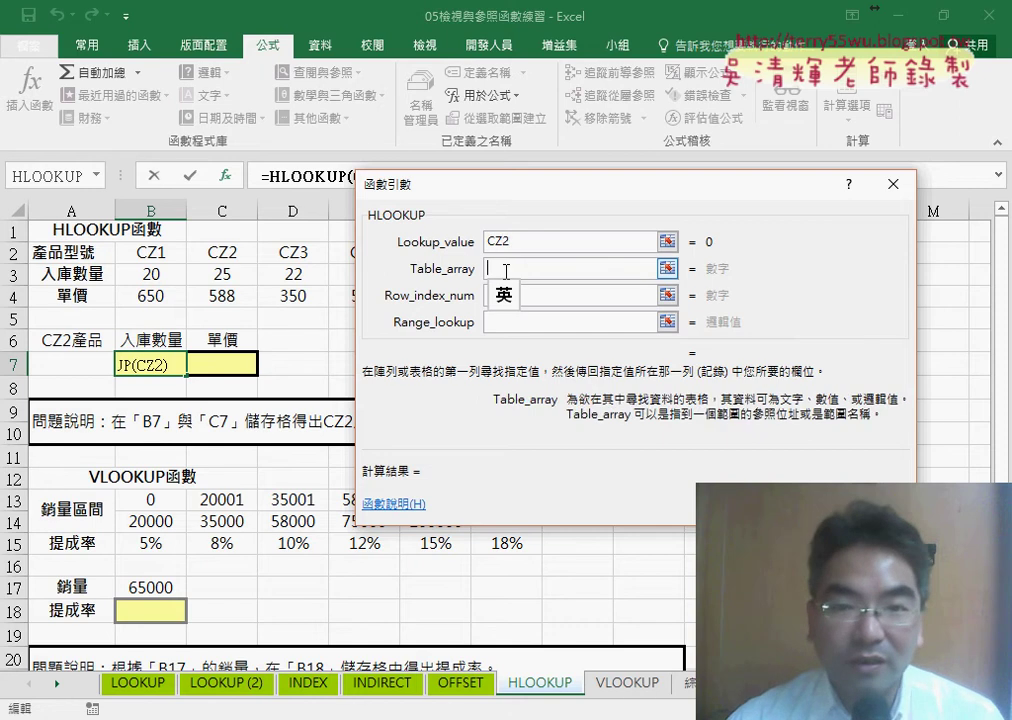
pyautogui.click(474, 250)
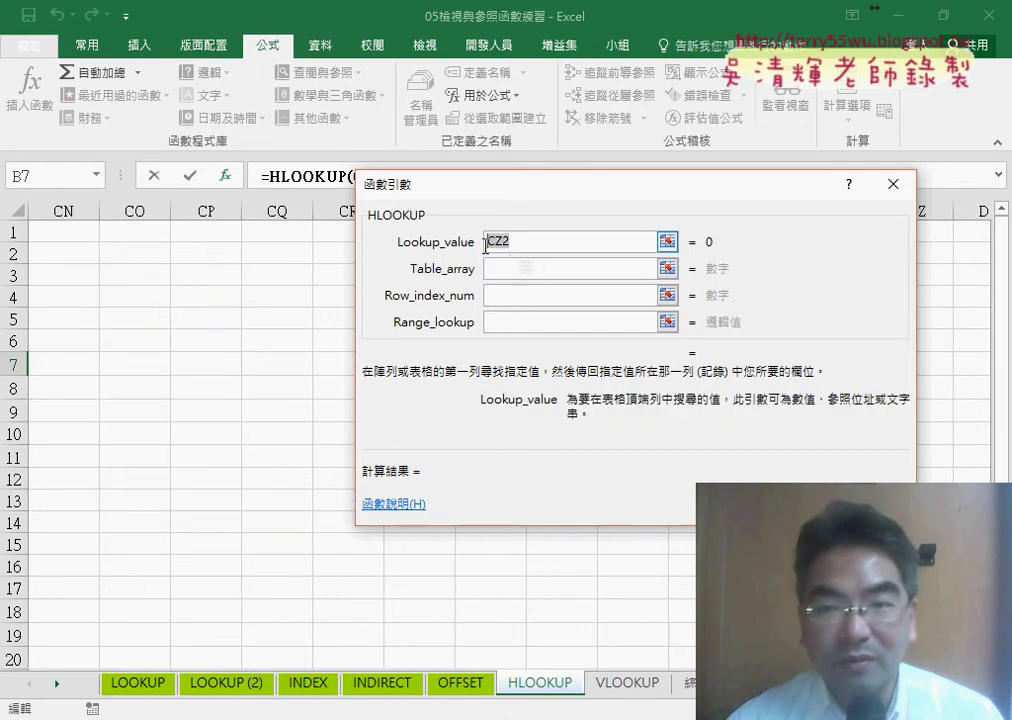
pyautogui.click(512, 241)
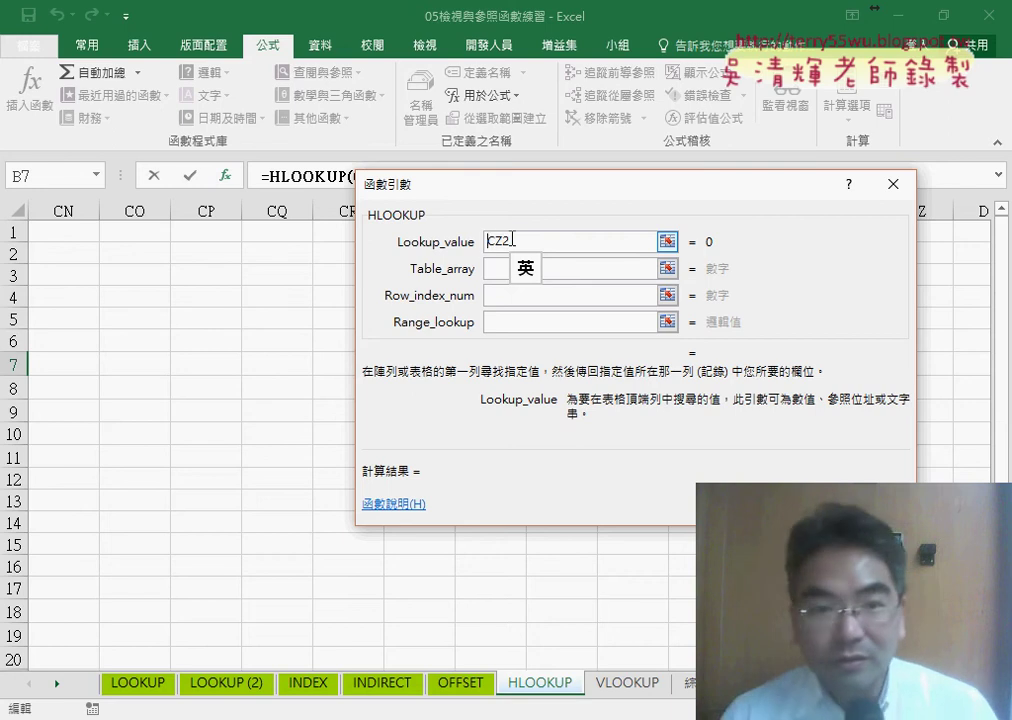
pyautogui.press('Home')
pyautogui.write('"')
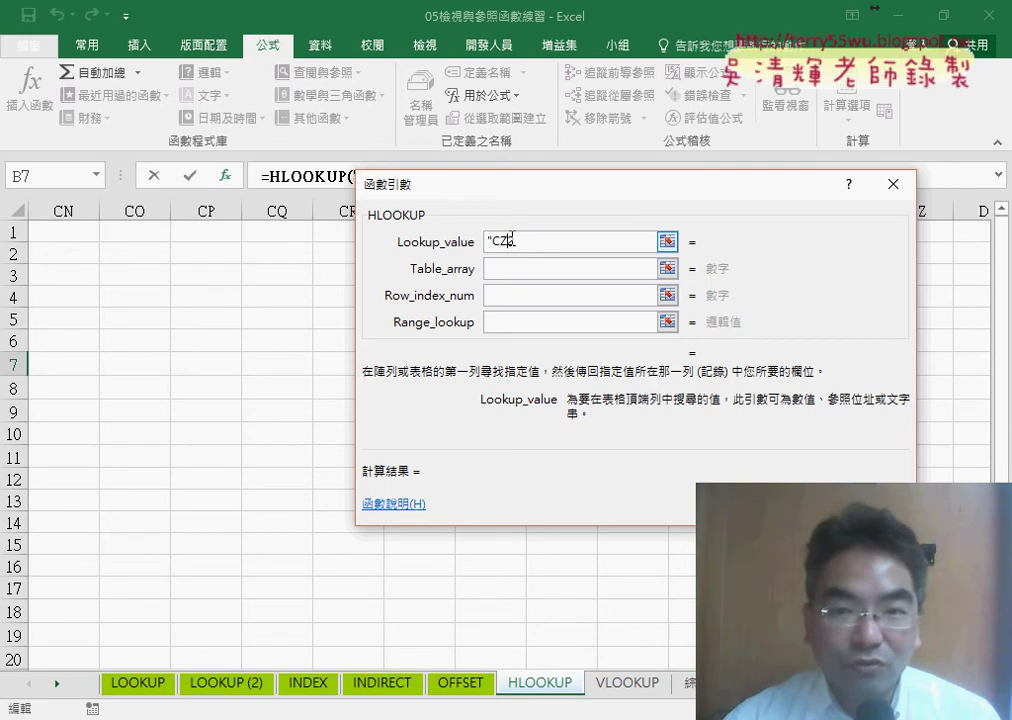
pyautogui.press('End')
pyautogui.write('"')
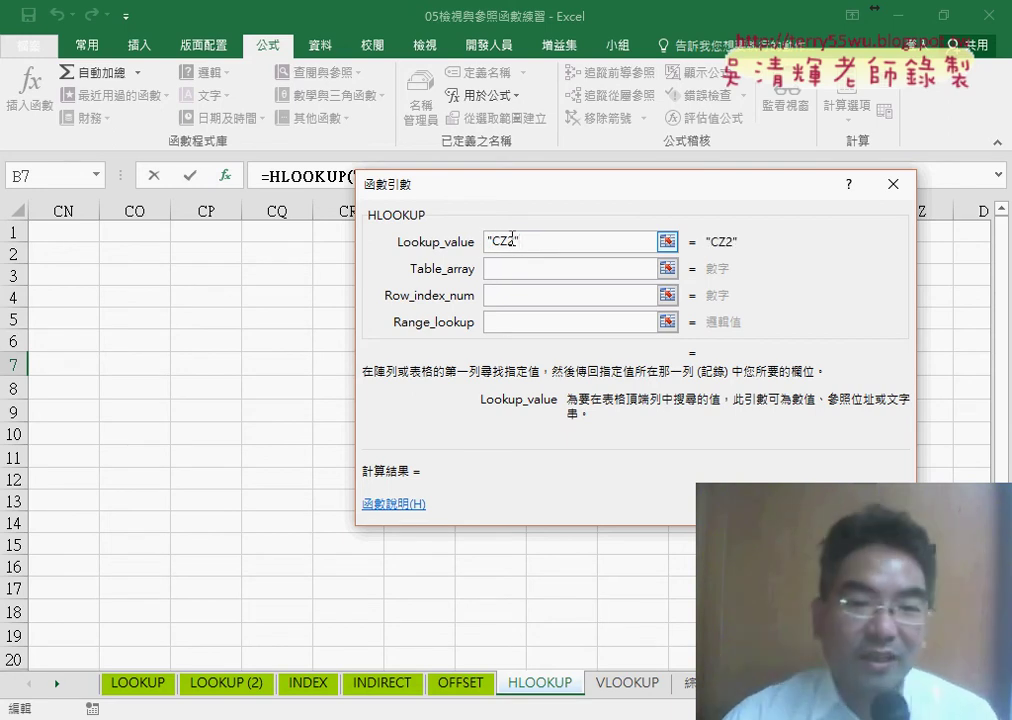
# Set Table_array B2:E4, Row_index_num 2 and Range_lookup 0, then confirm so B7 shows 25
pyautogui.click(511, 269)
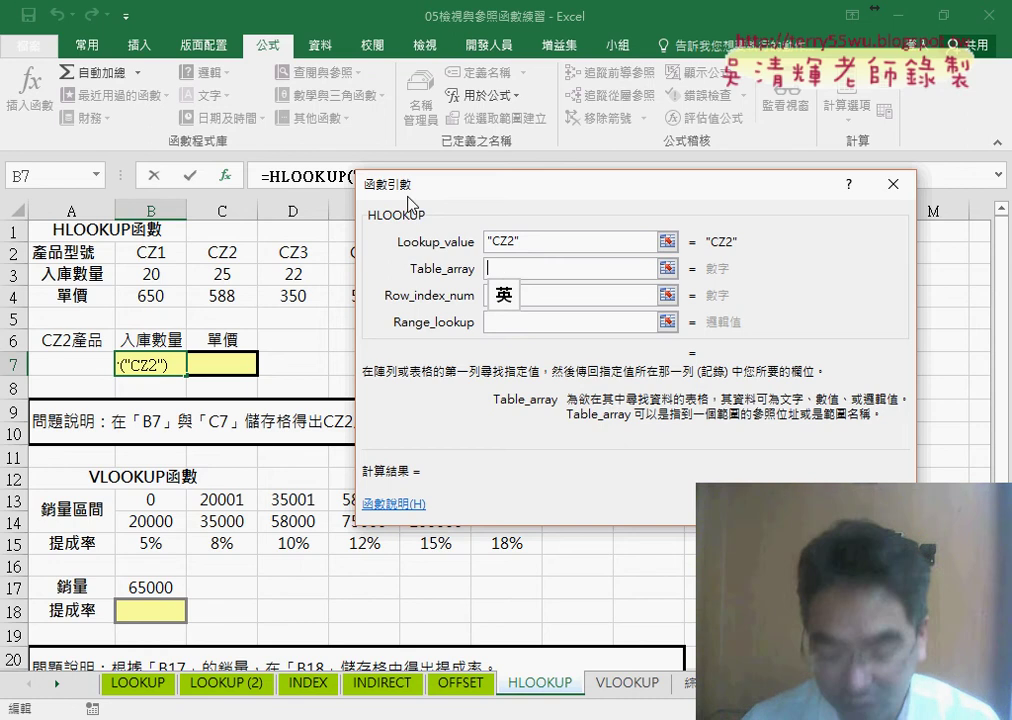
pyautogui.moveTo(408, 203); pyautogui.dragTo(337, 226)
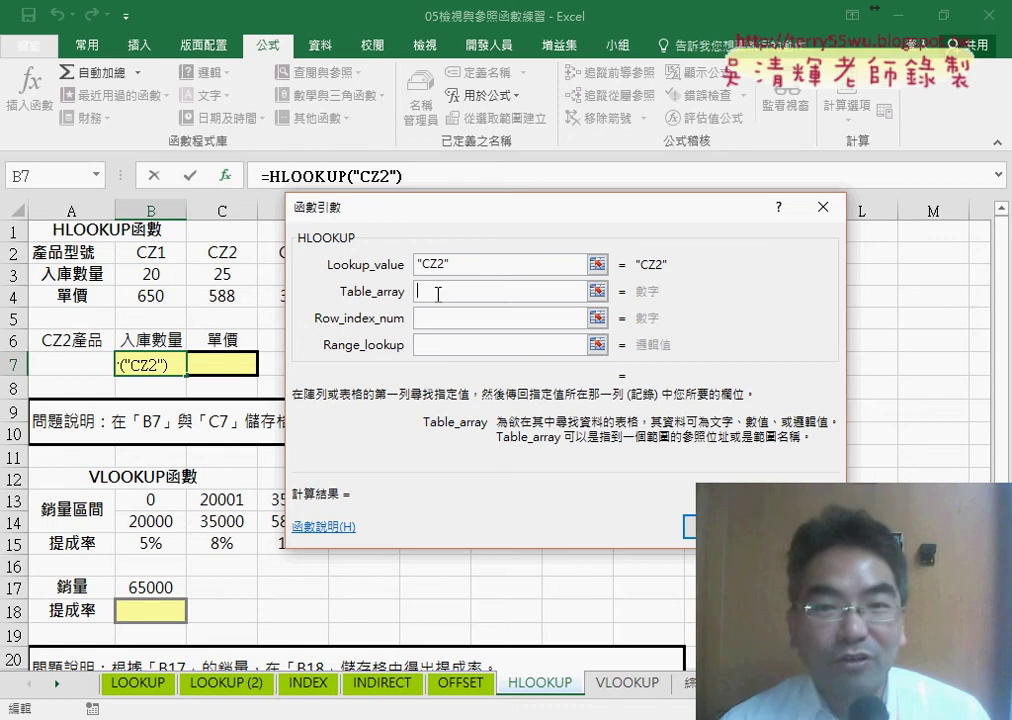
pyautogui.moveTo(403, 229); pyautogui.dragTo(218, 414)
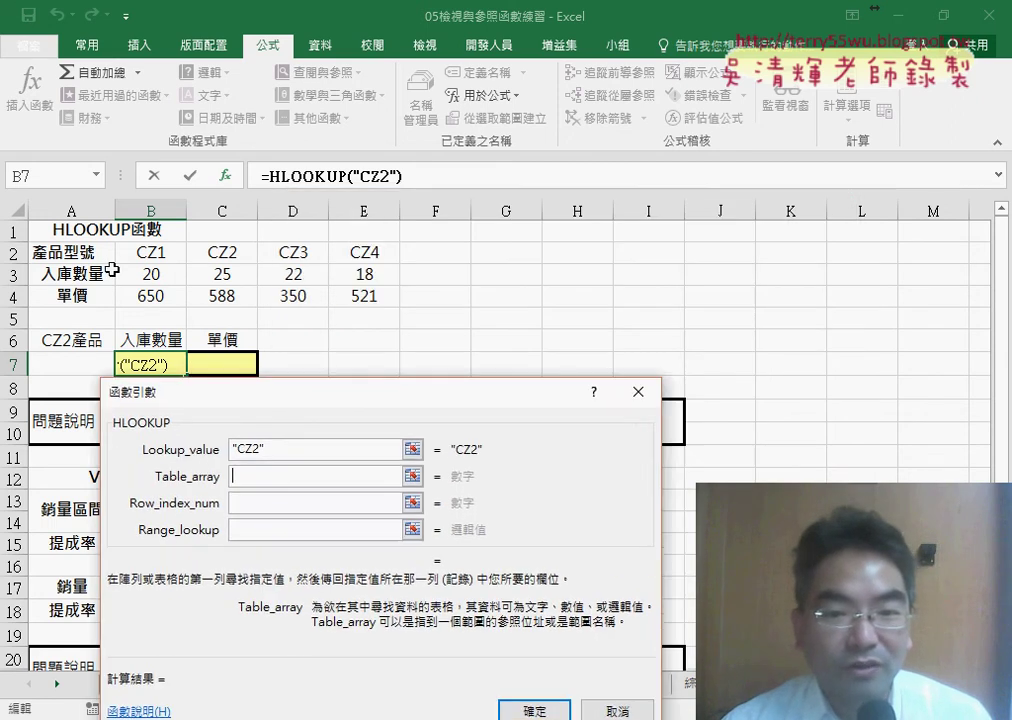
pyautogui.moveTo(138, 251); pyautogui.dragTo(366, 292)
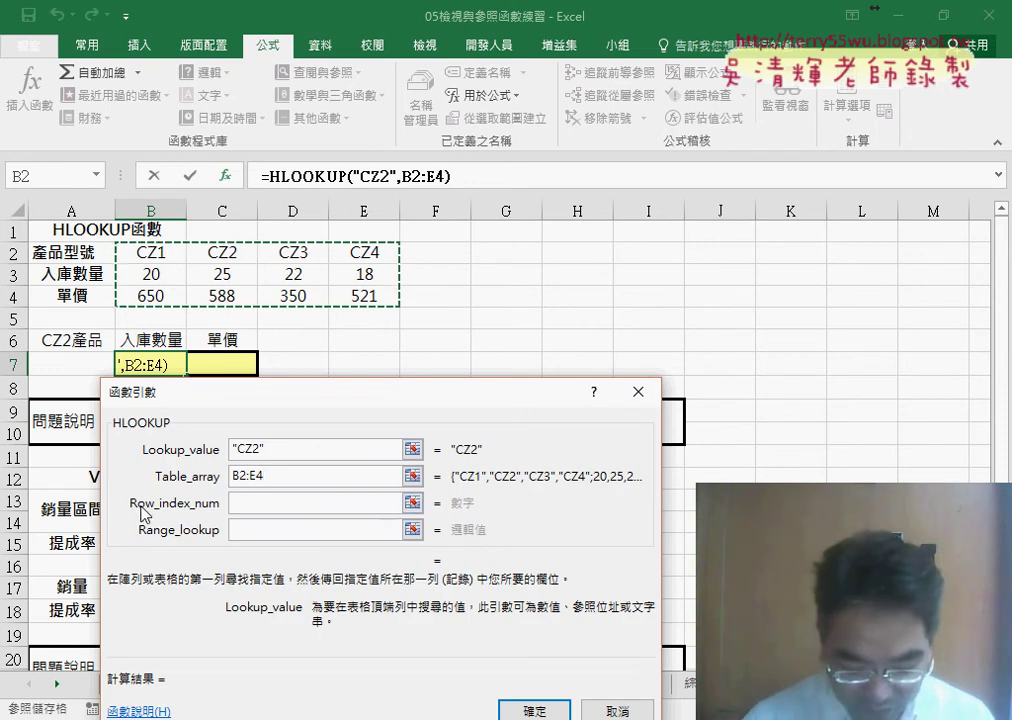
pyautogui.click(250, 503)
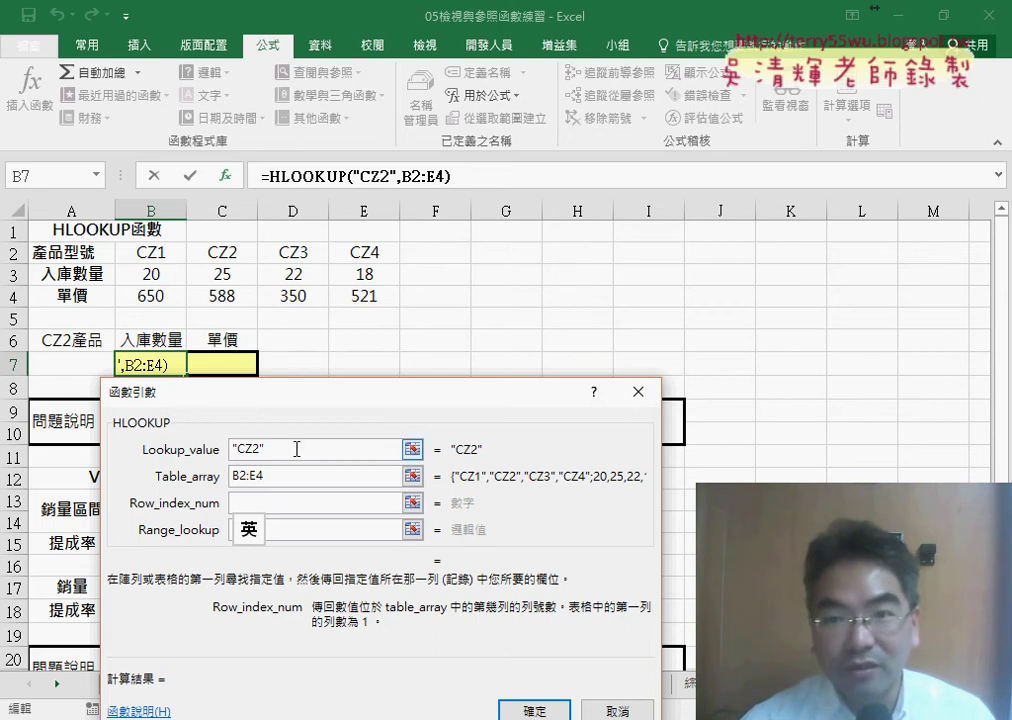
pyautogui.write('2')
pyautogui.press('Tab')
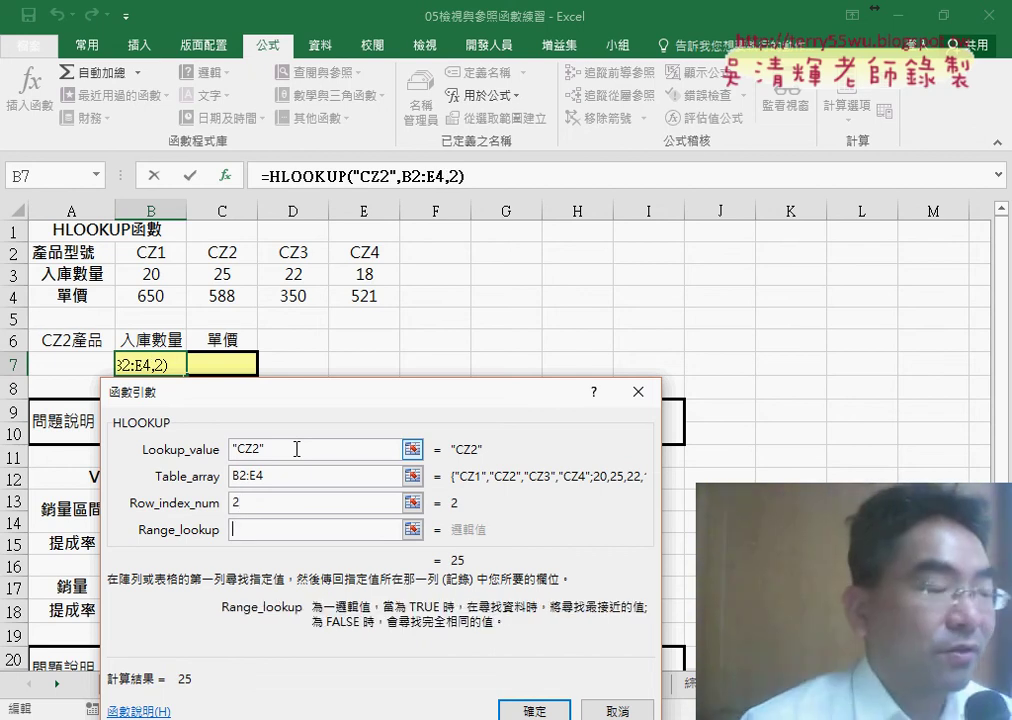
pyautogui.write('0')
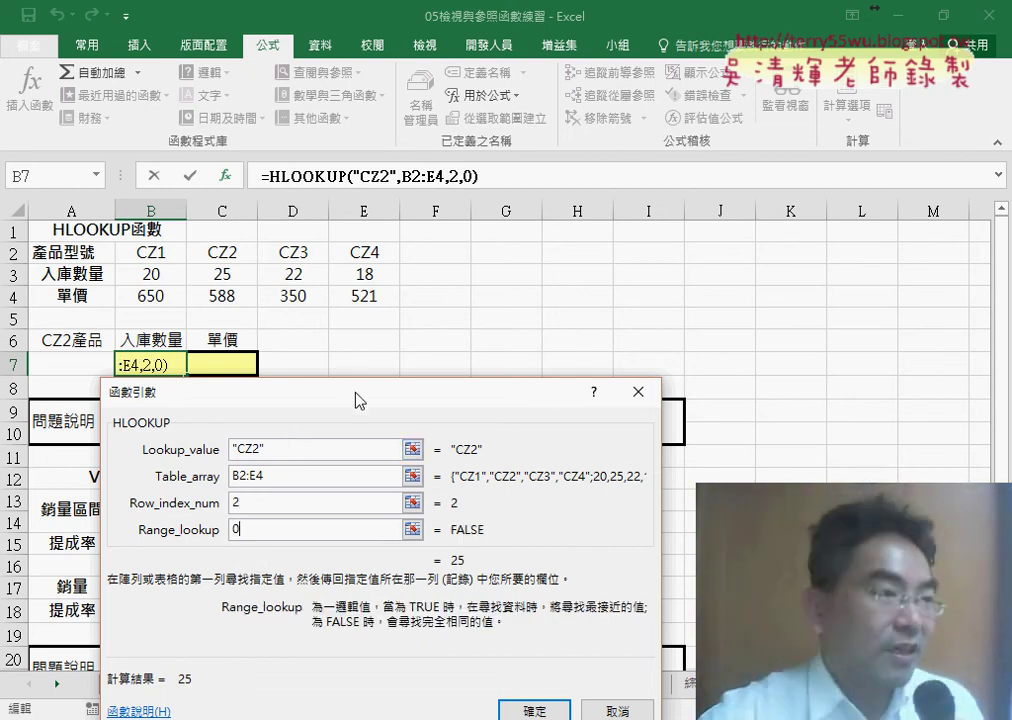
pyautogui.moveTo(357, 400); pyautogui.dragTo(551, 318)
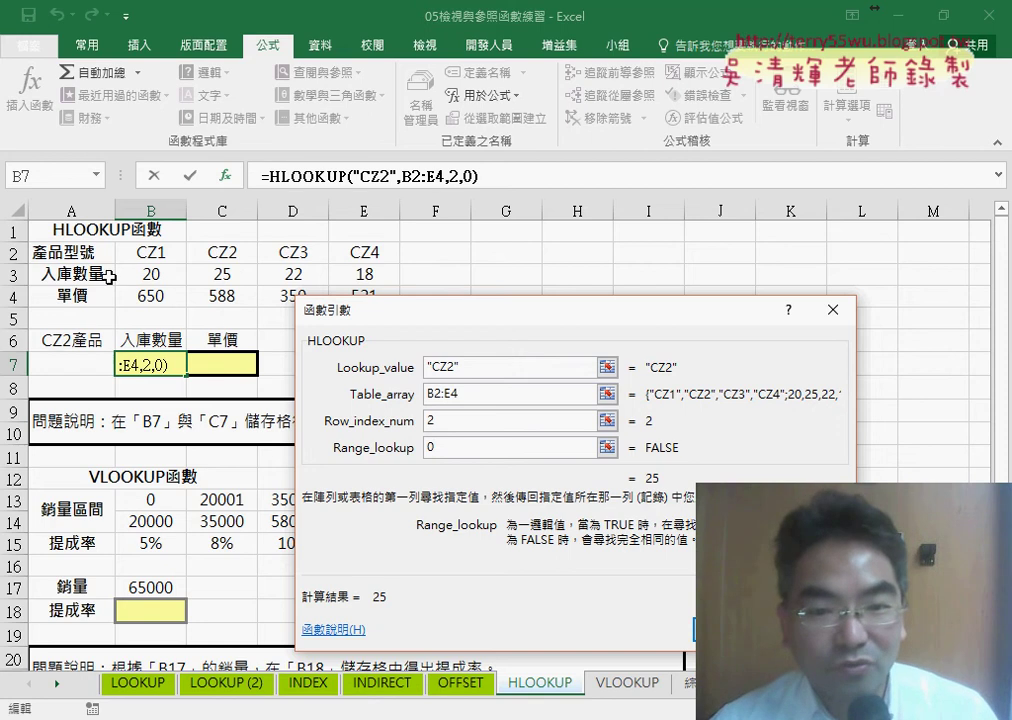
pyautogui.press('Return')
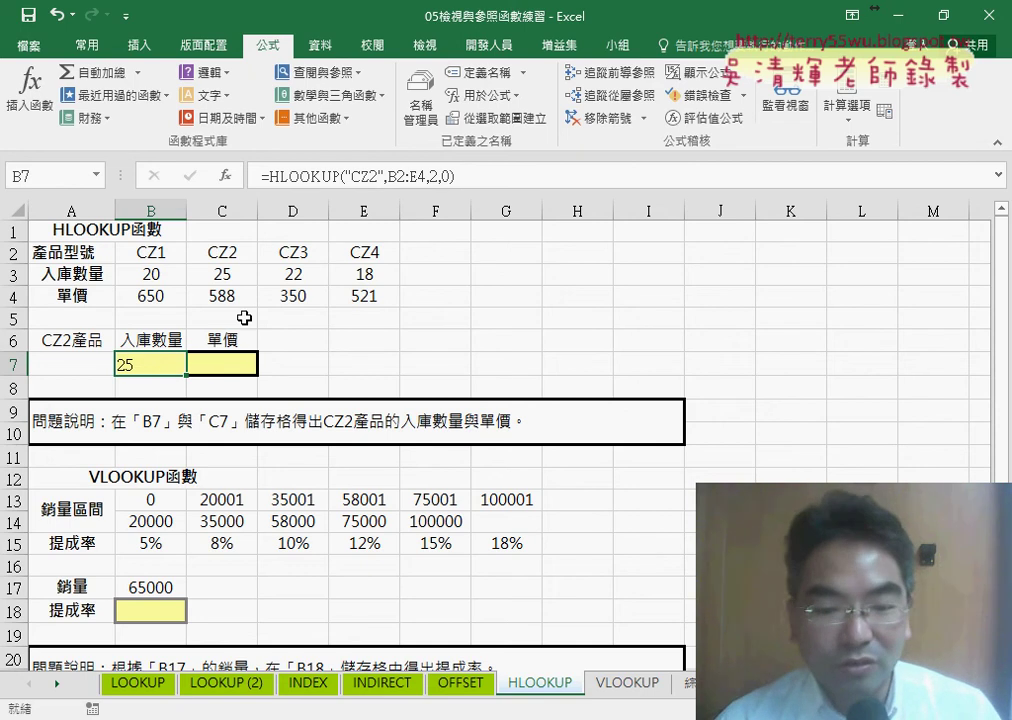
# Copy B7's formula text from the formula bar, then select C7
pyautogui.click(474, 180)
pyautogui.rightClick(474, 180)
pyautogui.press('Escape')
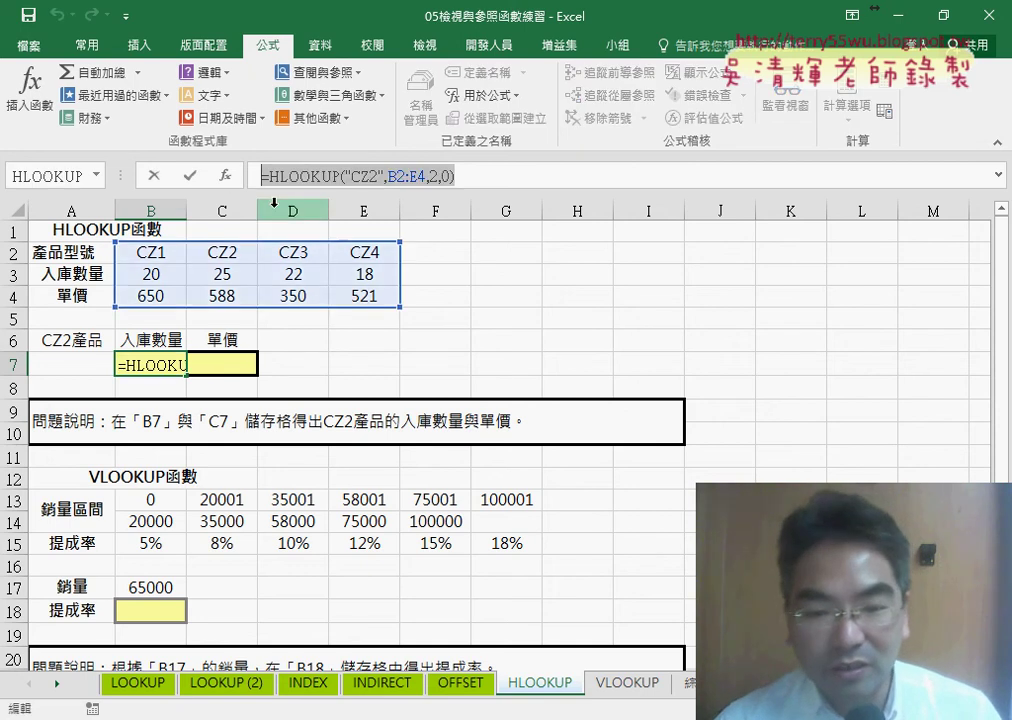
pyautogui.press('Escape')
pyautogui.click(217, 366)
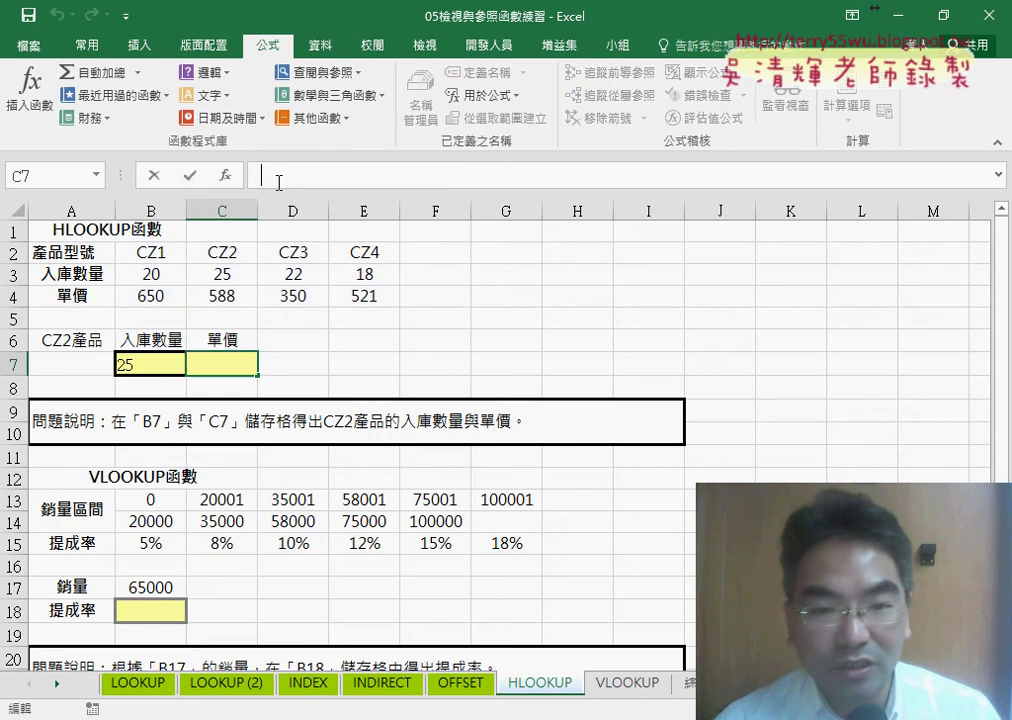
# Paste the HLOOKUP formula into C7 with row index 3, returning 588
pyautogui.rightClick(282, 176)
pyautogui.click(321, 262)
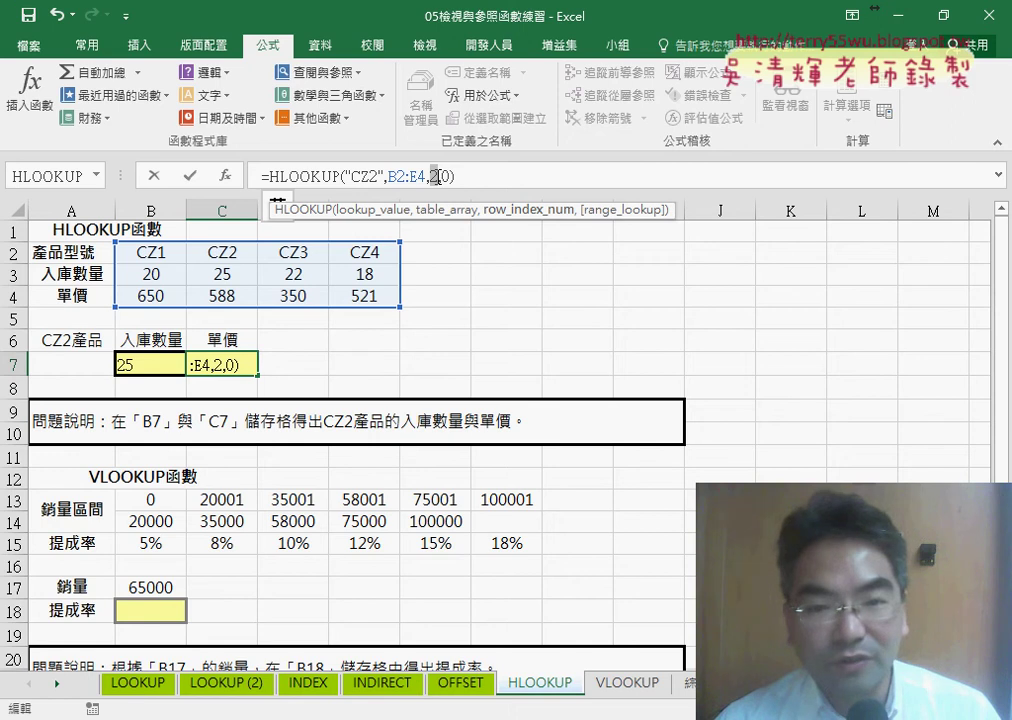
pyautogui.write('3')
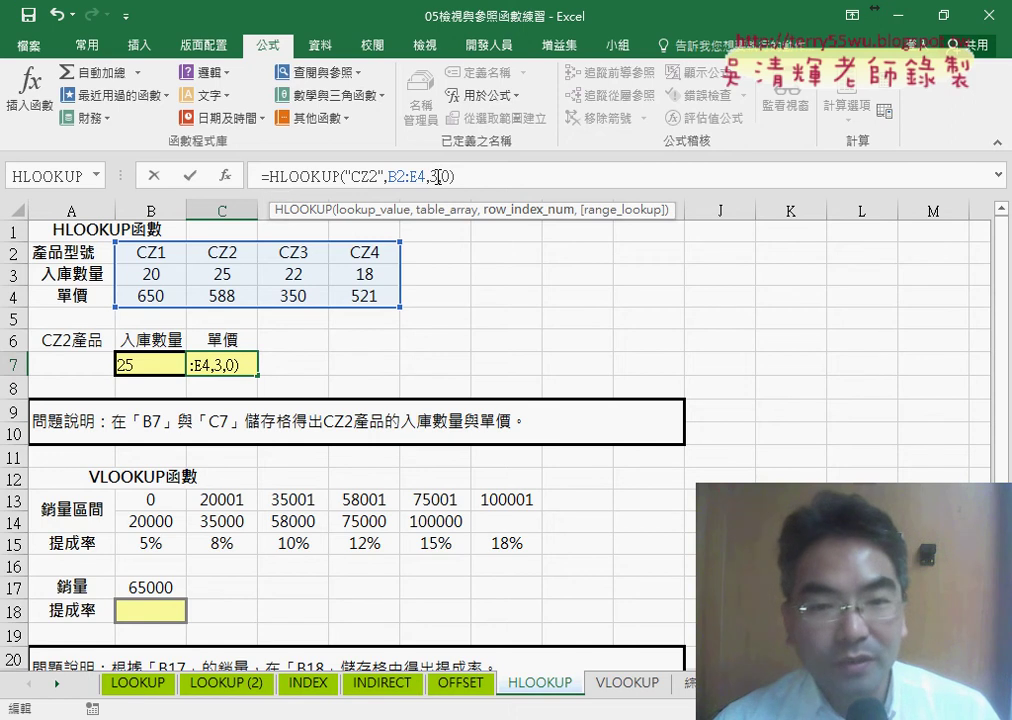
pyautogui.click(192, 178)
# Compare B7 and C7 formulas, then edit the row number in B7's formula
pyautogui.click(153, 364)
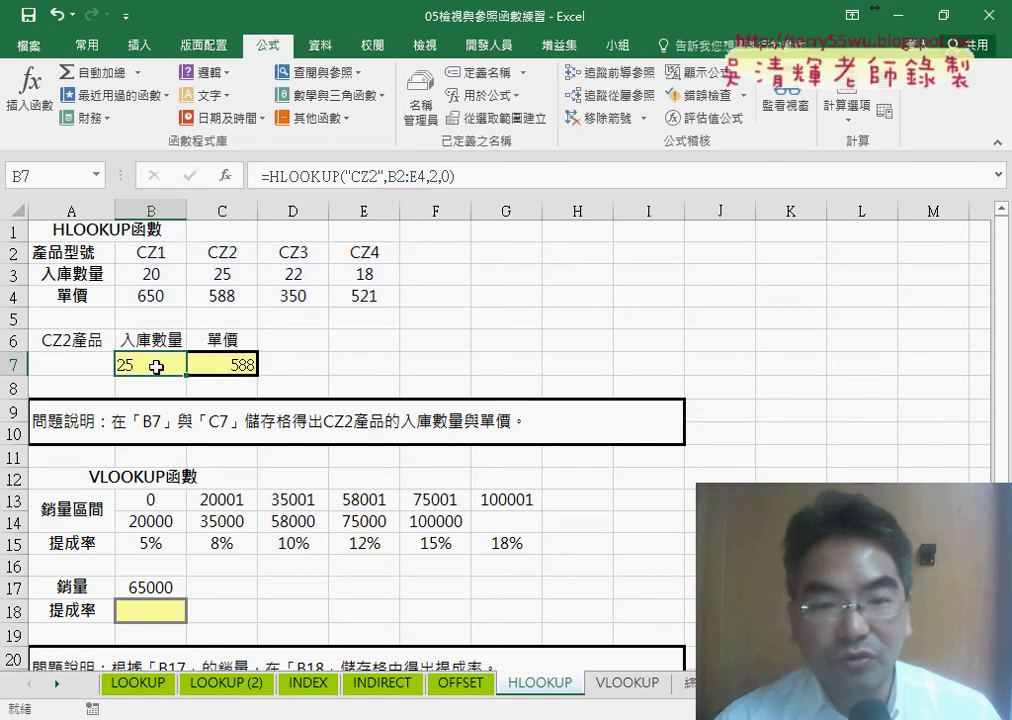
pyautogui.click(236, 368)
pyautogui.click(154, 364)
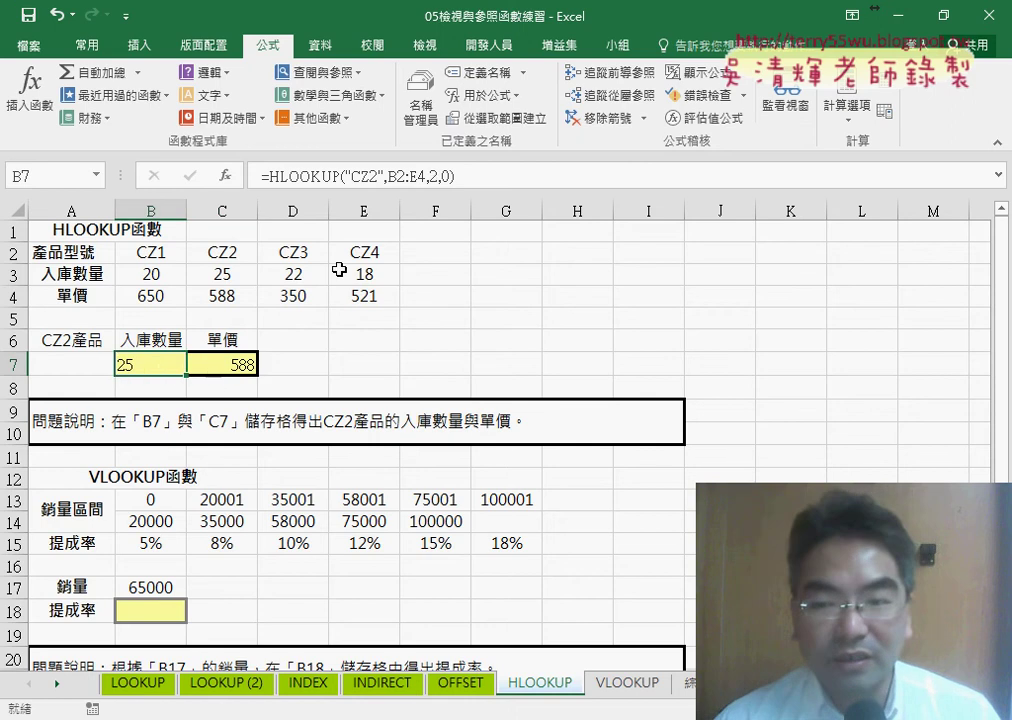
pyautogui.click(435, 178)
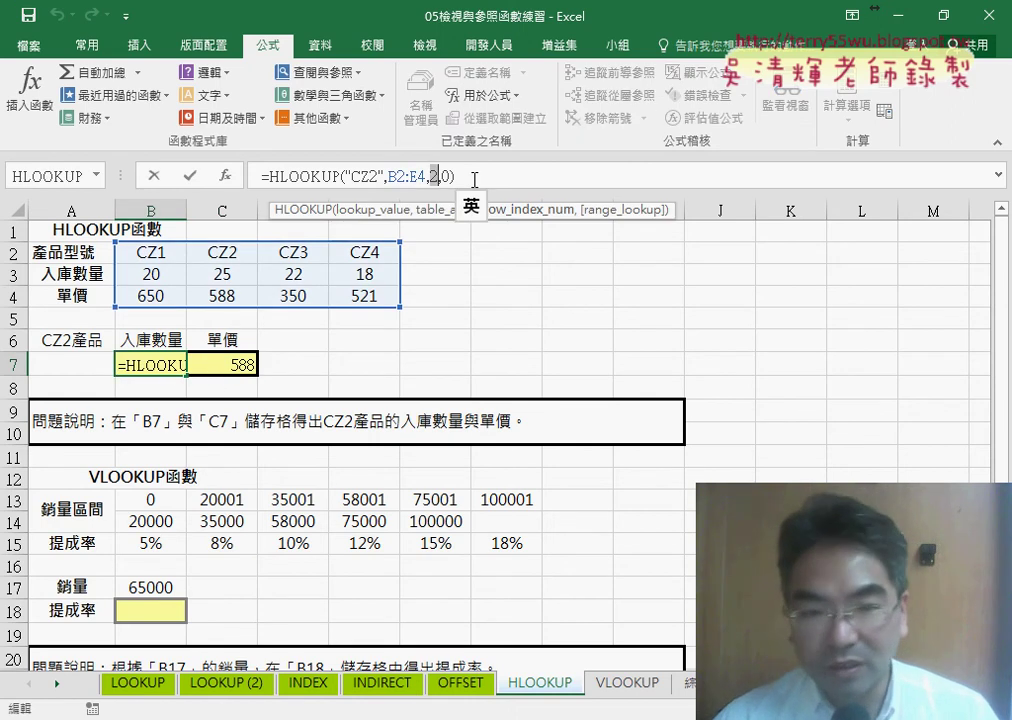
# Replace B7's row index with COLUMN() and fill the formula into C7
pyautogui.write('c')
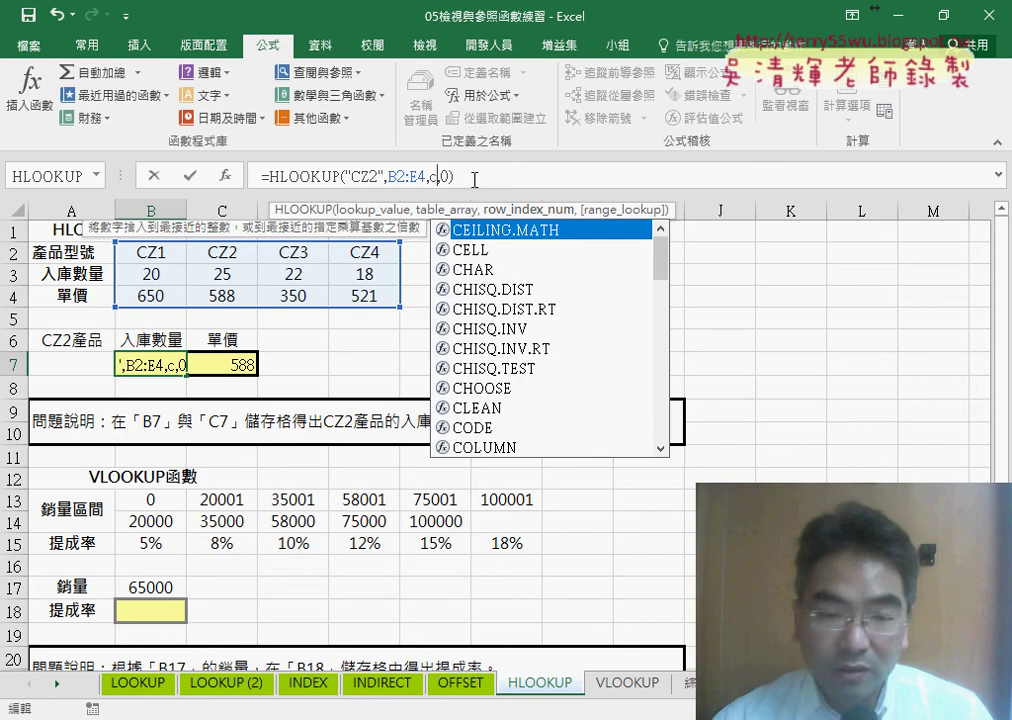
pyautogui.write('ol')
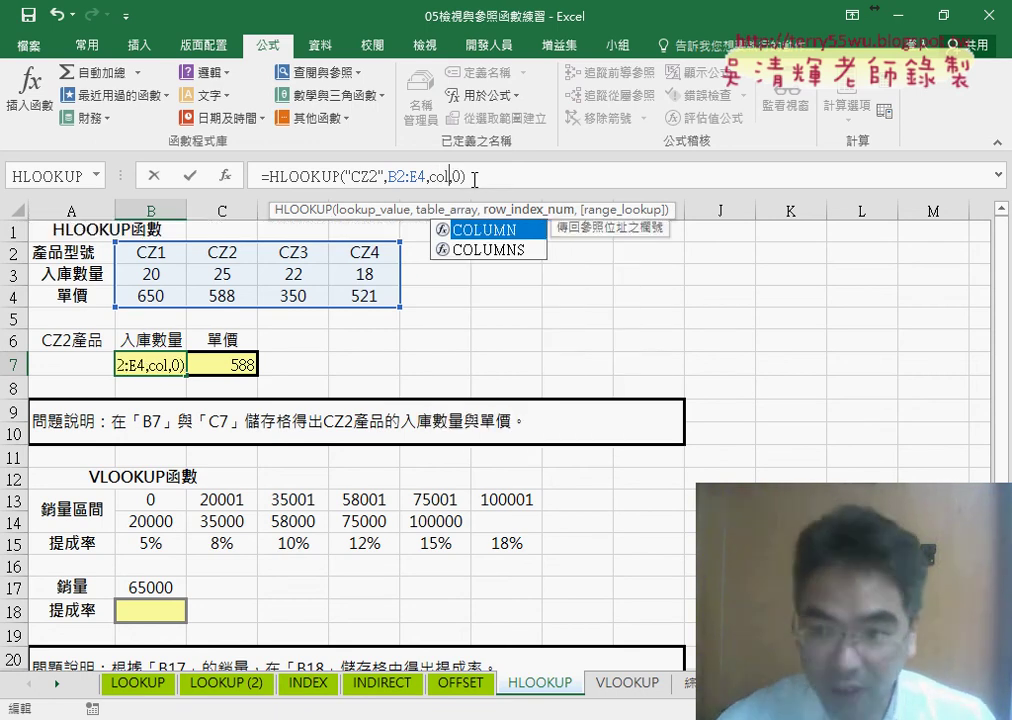
pyautogui.write('u')
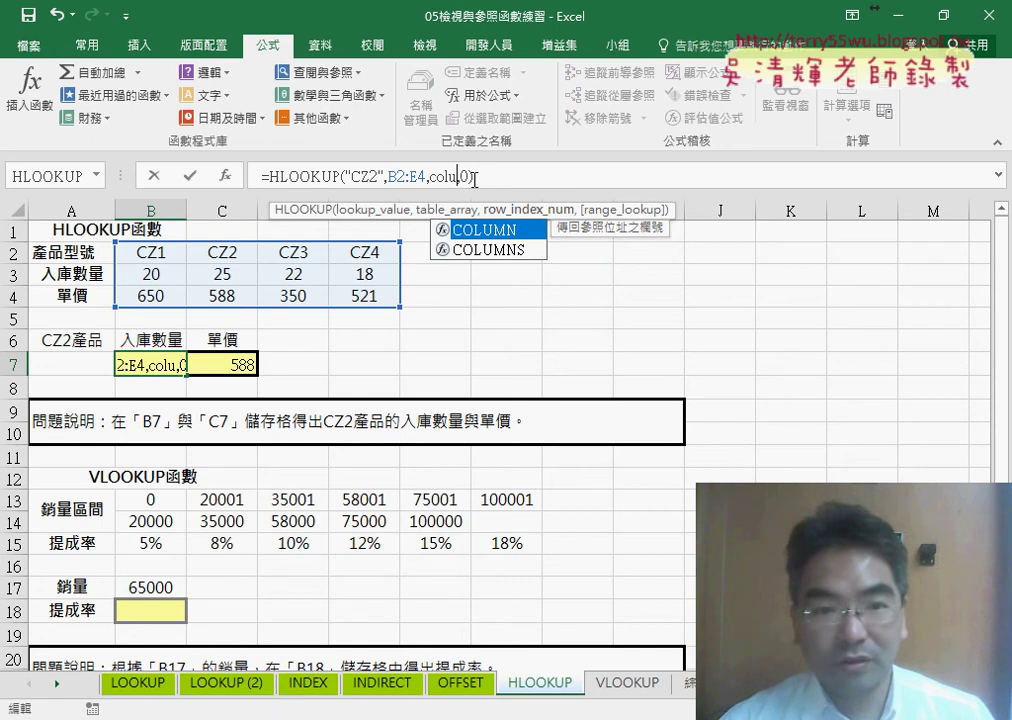
pyautogui.doubleClick(470, 230)
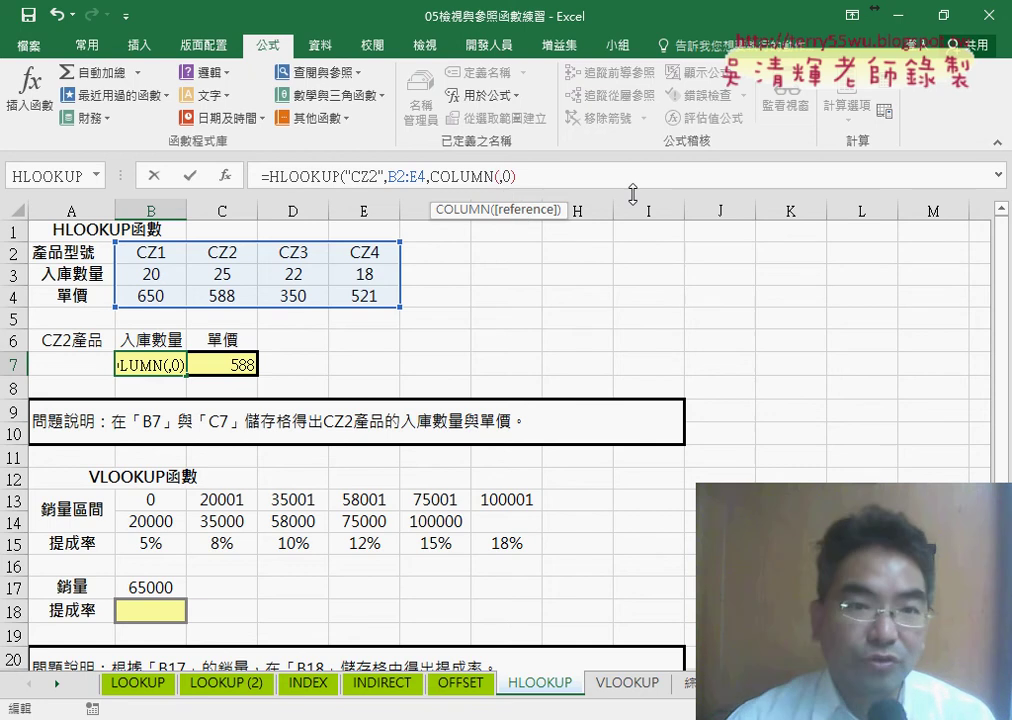
pyautogui.write(')')
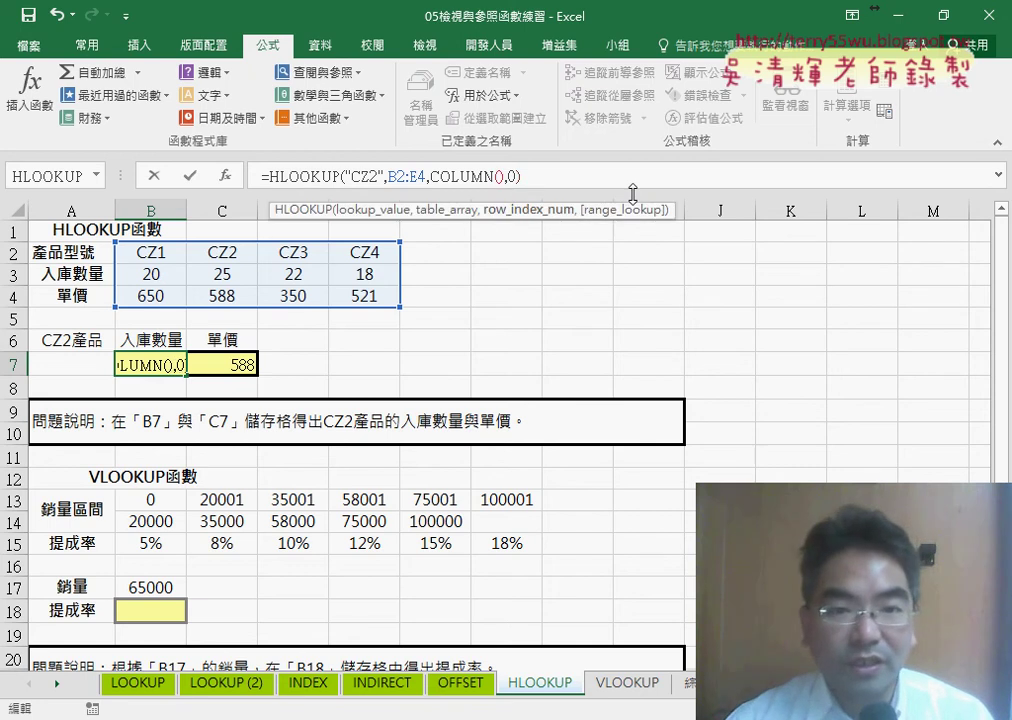
pyautogui.click(190, 175)
pyautogui.moveTo(185, 377)
pyautogui.mouseDown()
pyautogui.moveTo(249, 377)
pyautogui.moveTo(185, 376)
pyautogui.mouseUp()
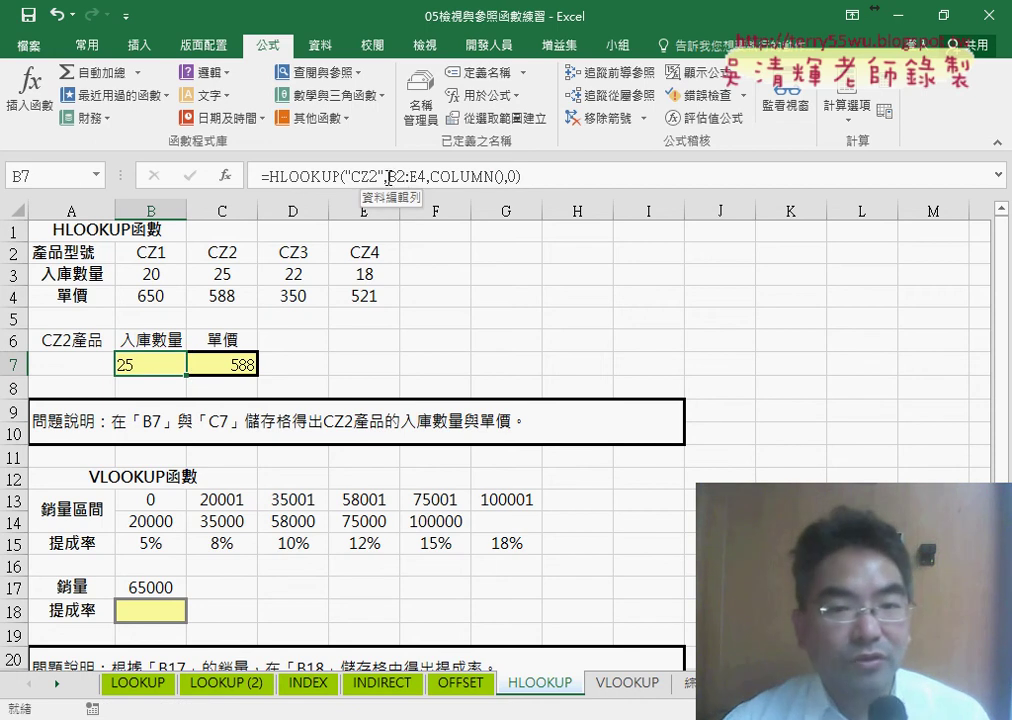
# Lock the table range columns as $B2:$E4 in B7 and fill it across to C7
pyautogui.moveTo(388, 177); pyautogui.dragTo(431, 177)
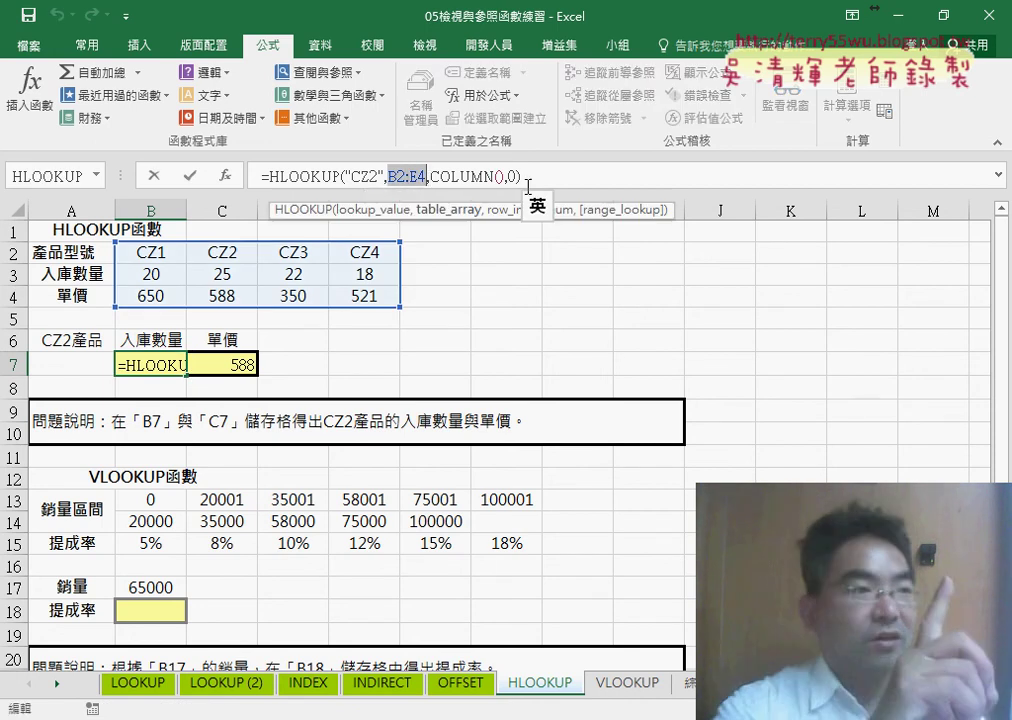
pyautogui.press('F3')
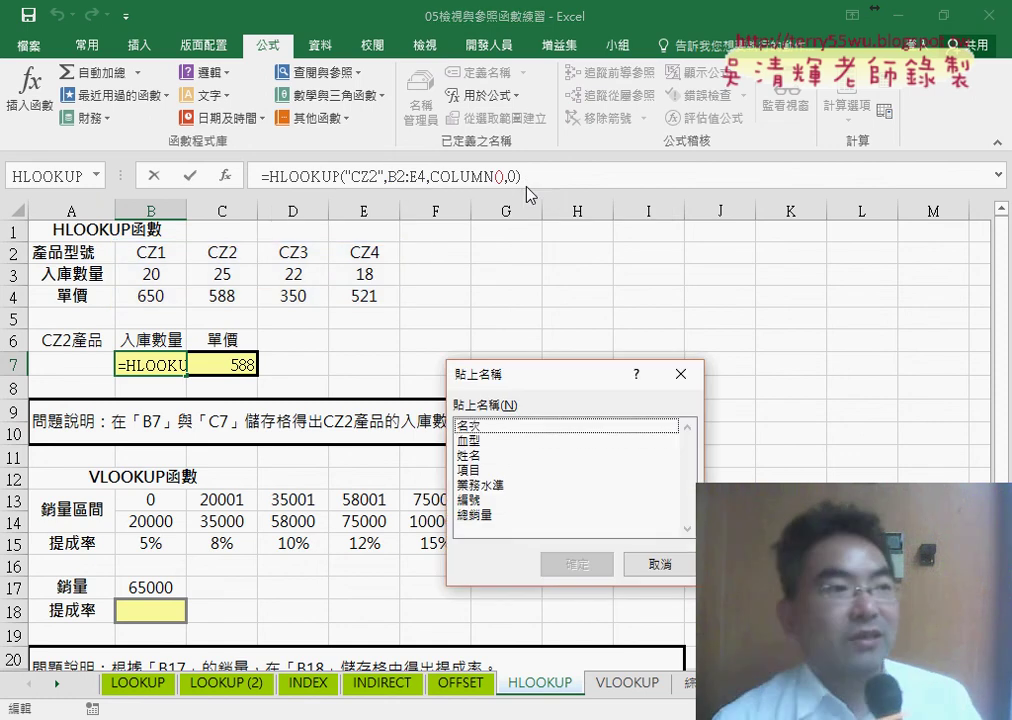
pyautogui.click(660, 564)
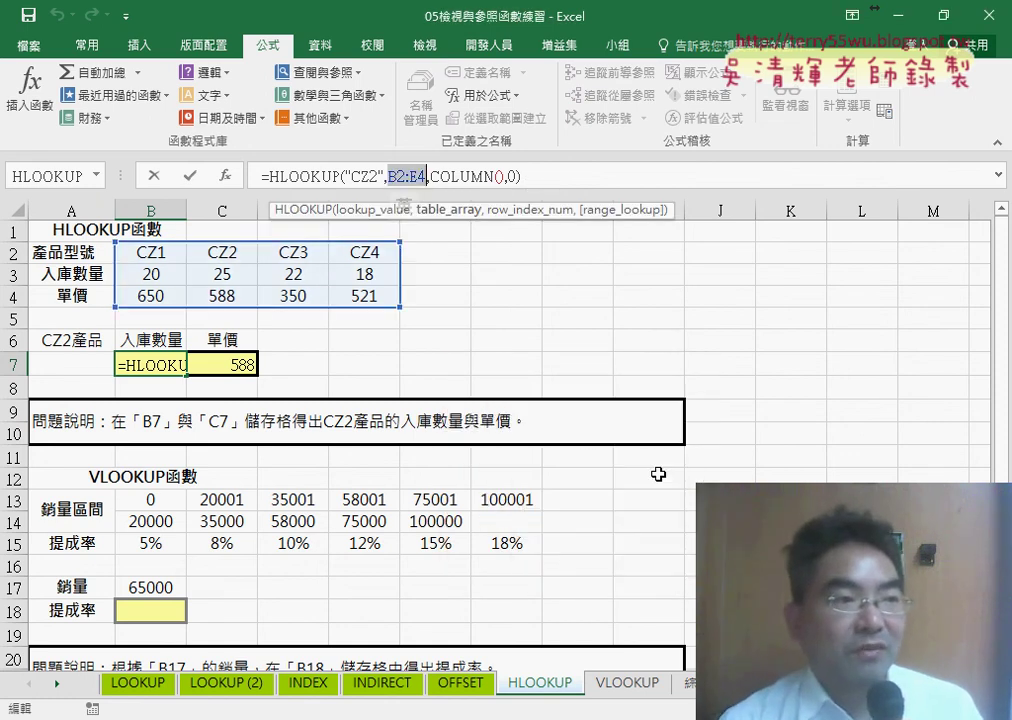
pyautogui.press('F4')
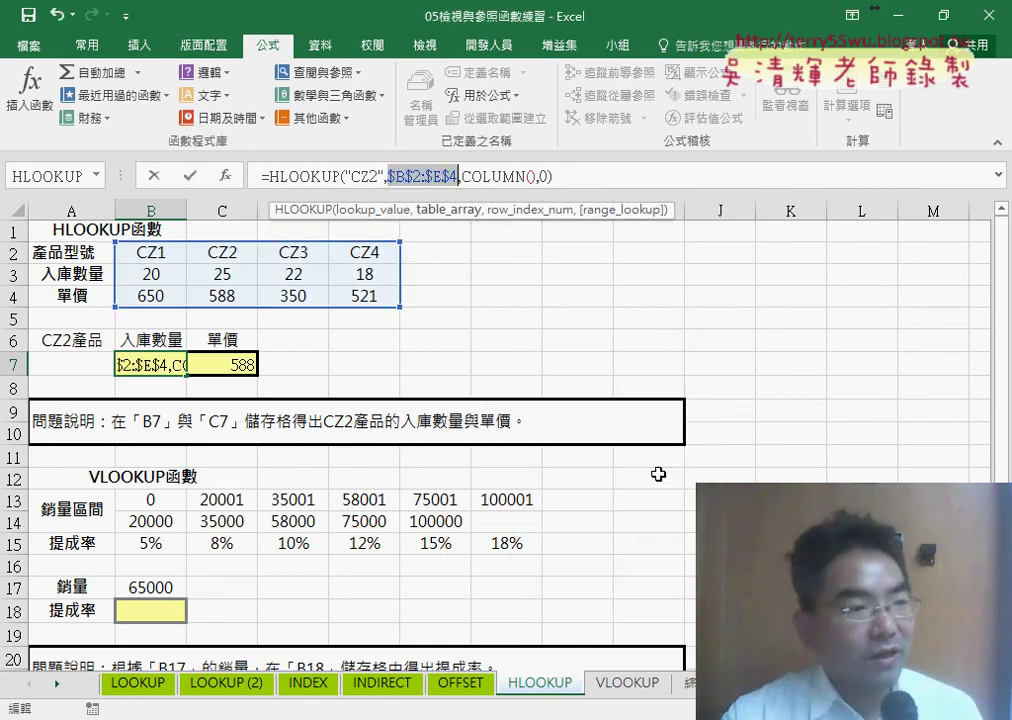
pyautogui.press('F4')
pyautogui.press('F4')
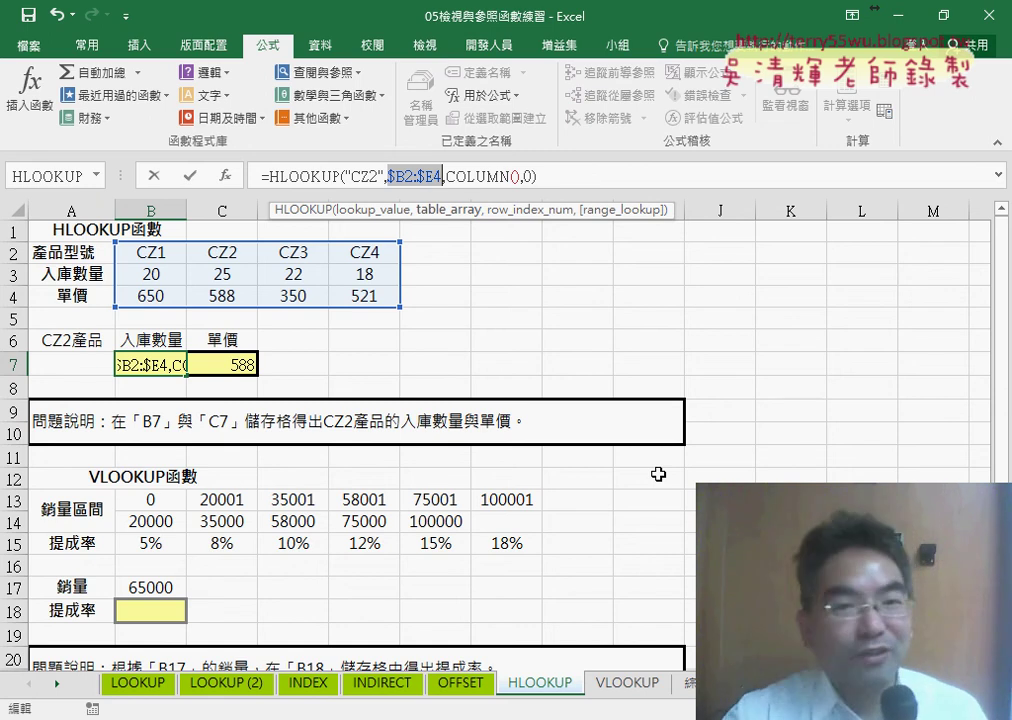
pyautogui.click(192, 177)
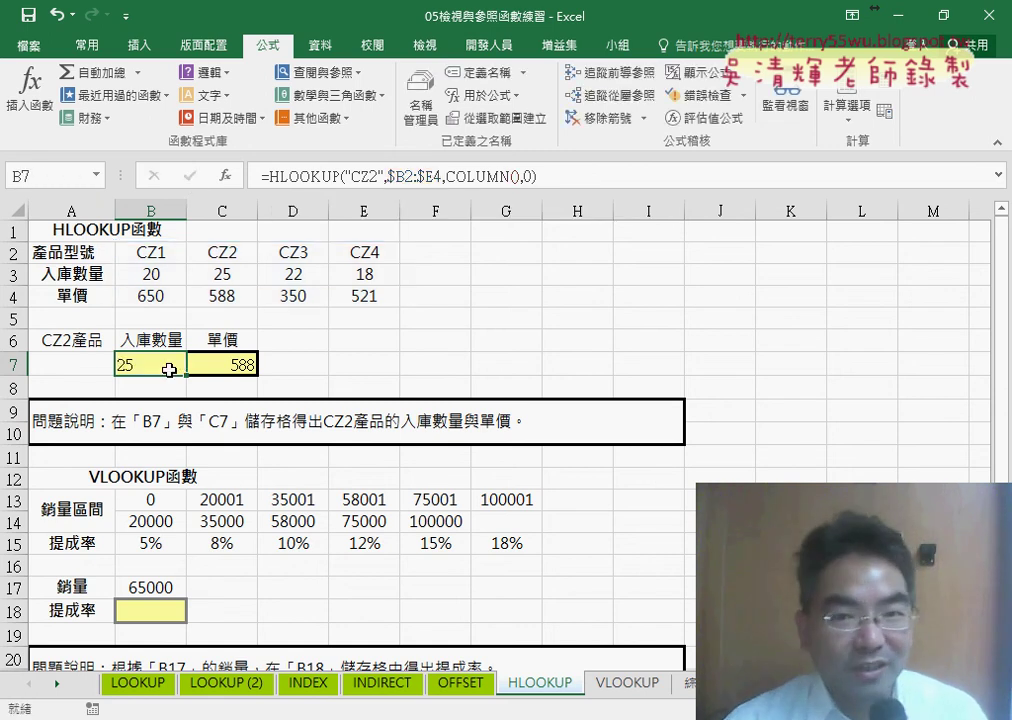
pyautogui.moveTo(257, 376); pyautogui.dragTo(257, 376)
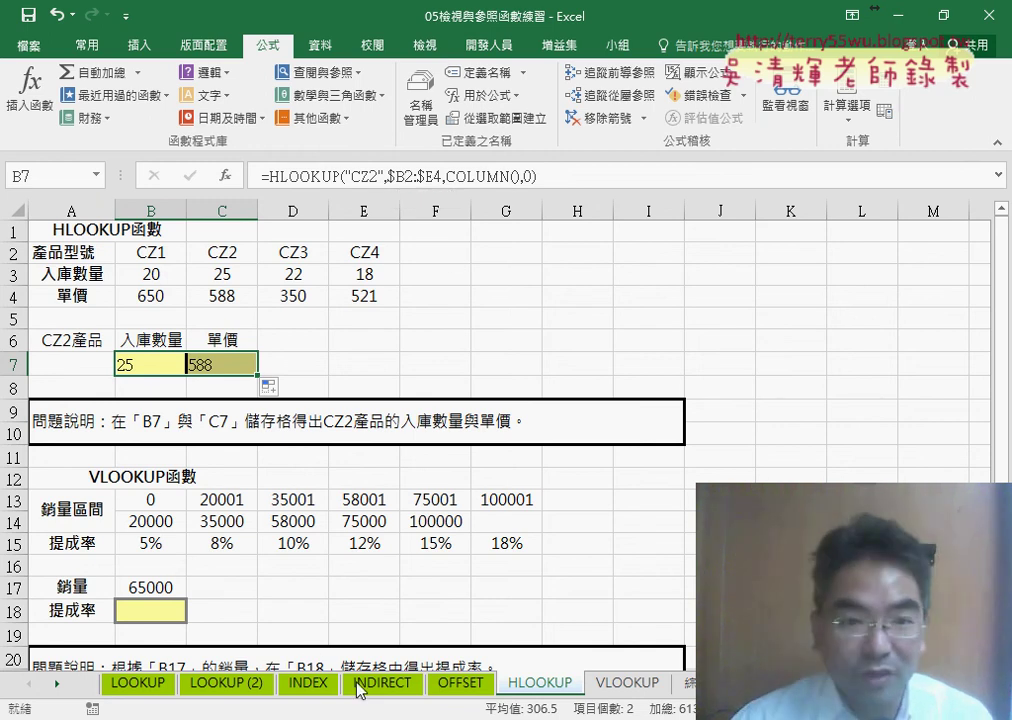
# Scroll the Google Docs notes up to the 九九乘法表 example, then return to Excel
pyautogui.click(288, 640)
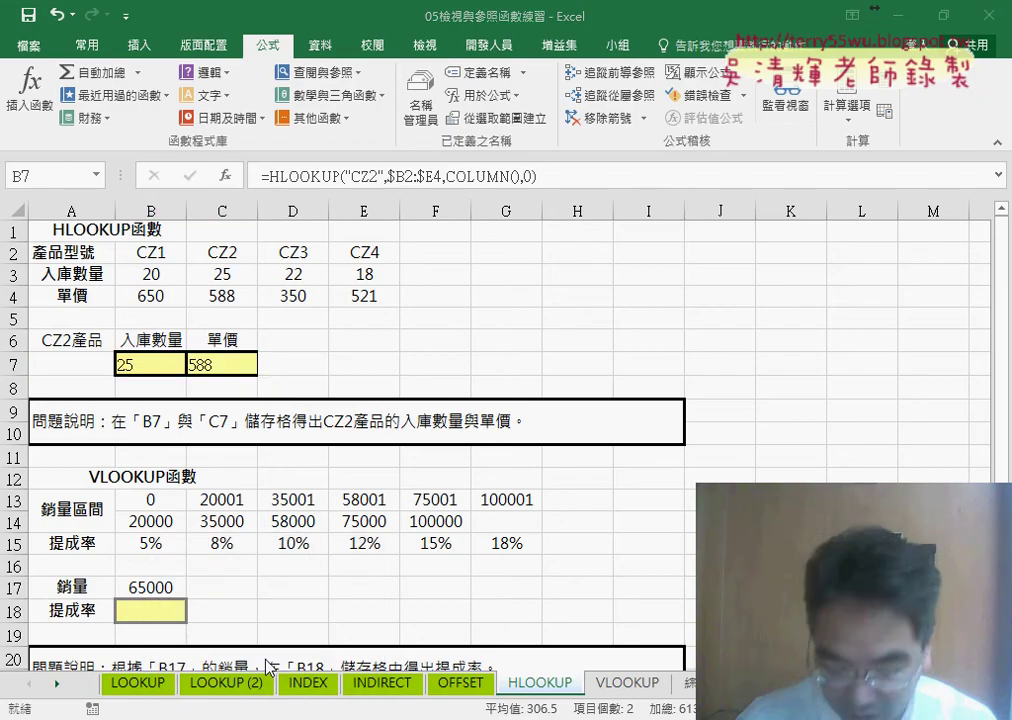
pyautogui.scroll(5, 329, 494)
pyautogui.scroll(5, 329, 494)
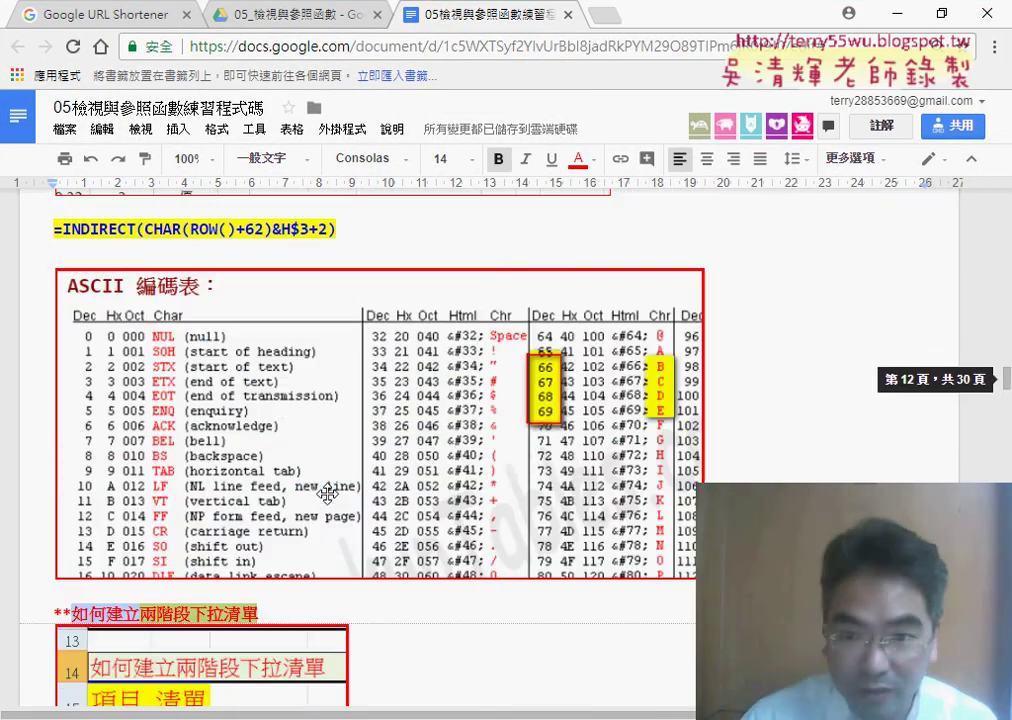
pyautogui.scroll(5, 329, 494)
pyautogui.scroll(5, 327, 493)
pyautogui.scroll(5, 327, 493)
pyautogui.scroll(5, 327, 493)
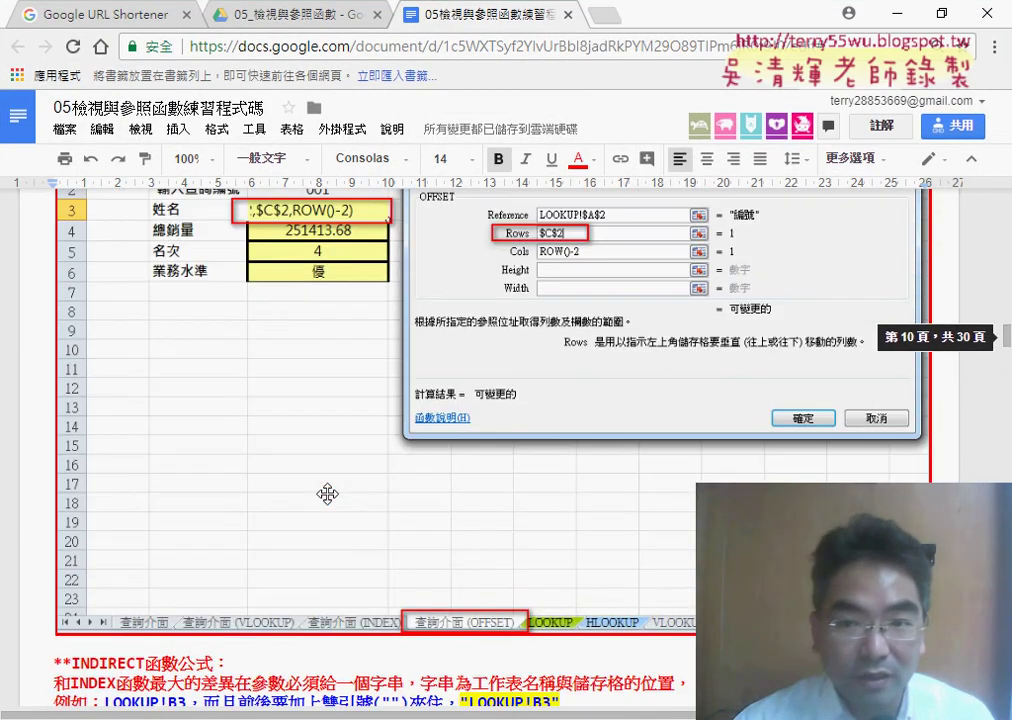
pyautogui.scroll(5, 327, 493)
pyautogui.scroll(5, 328, 493)
pyautogui.scroll(5, 328, 493)
pyautogui.scroll(5, 328, 493)
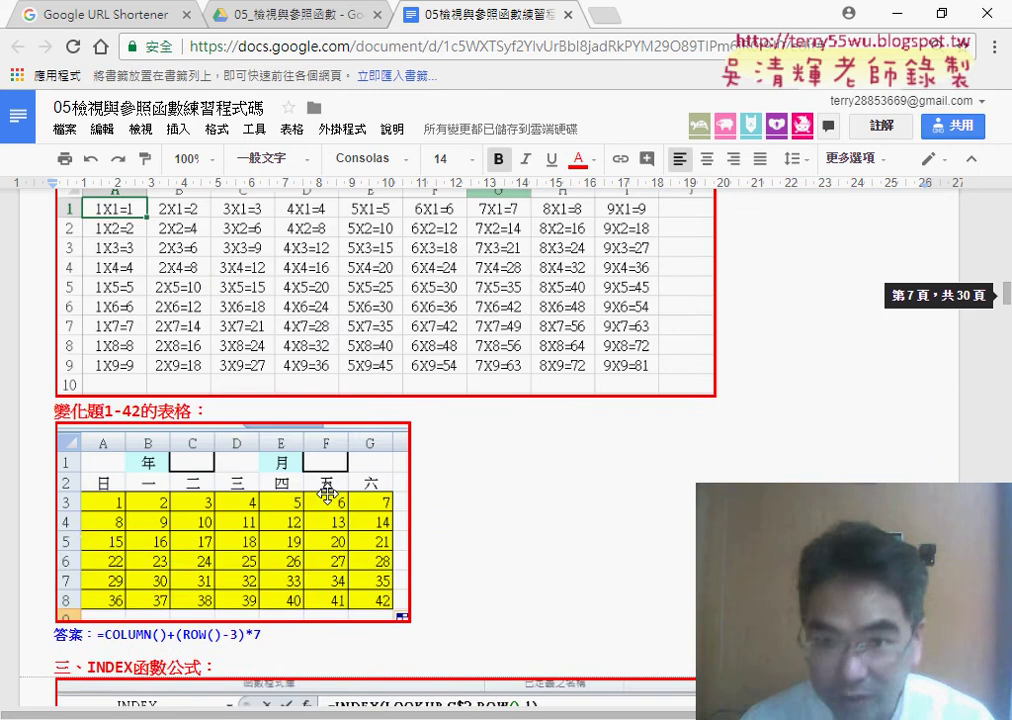
pyautogui.scroll(5, 328, 493)
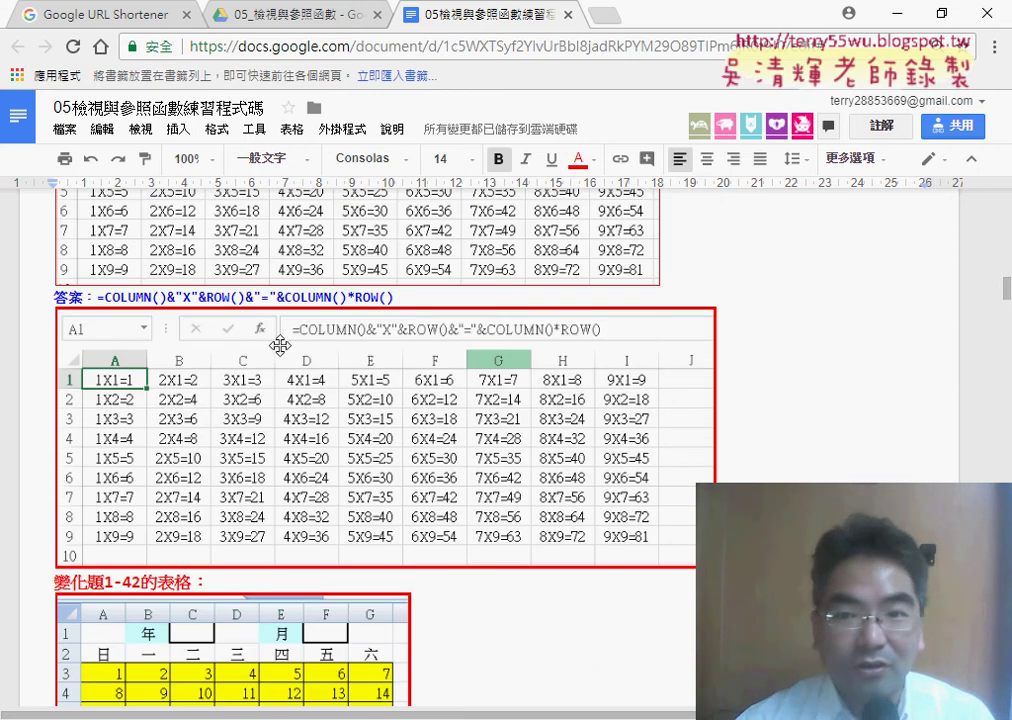
pyautogui.scroll(3, 280, 350)
pyautogui.scroll(4, 276, 375)
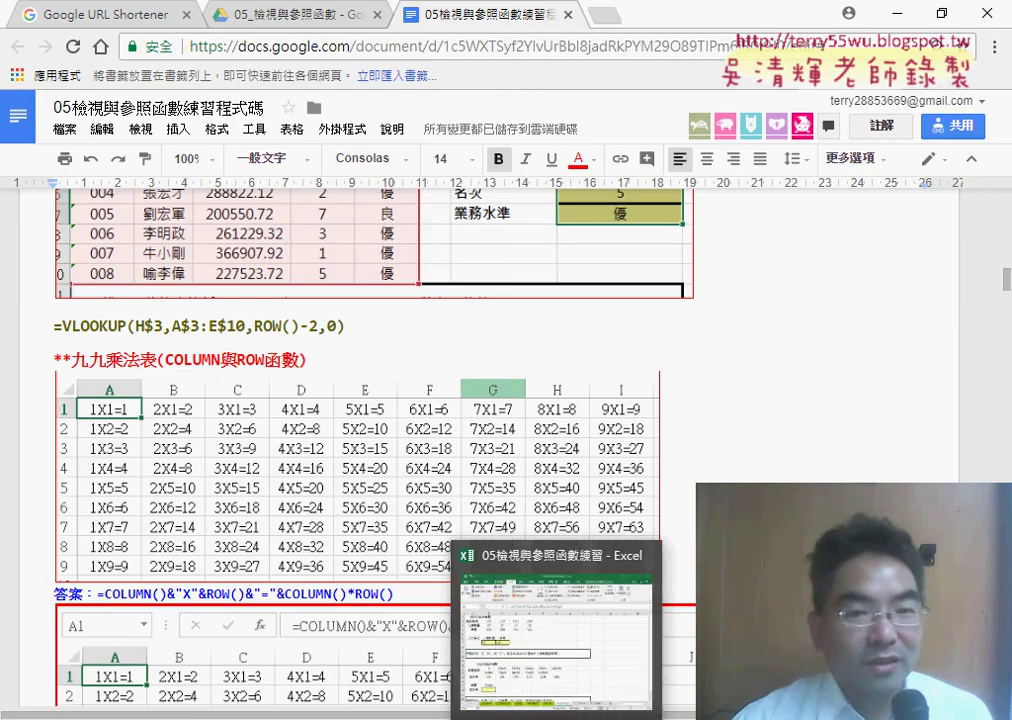
pyautogui.click(634, 690)
# Add a new sheet and fill 1–9 across B1:J1 and down A2:A10
pyautogui.click(735, 683)
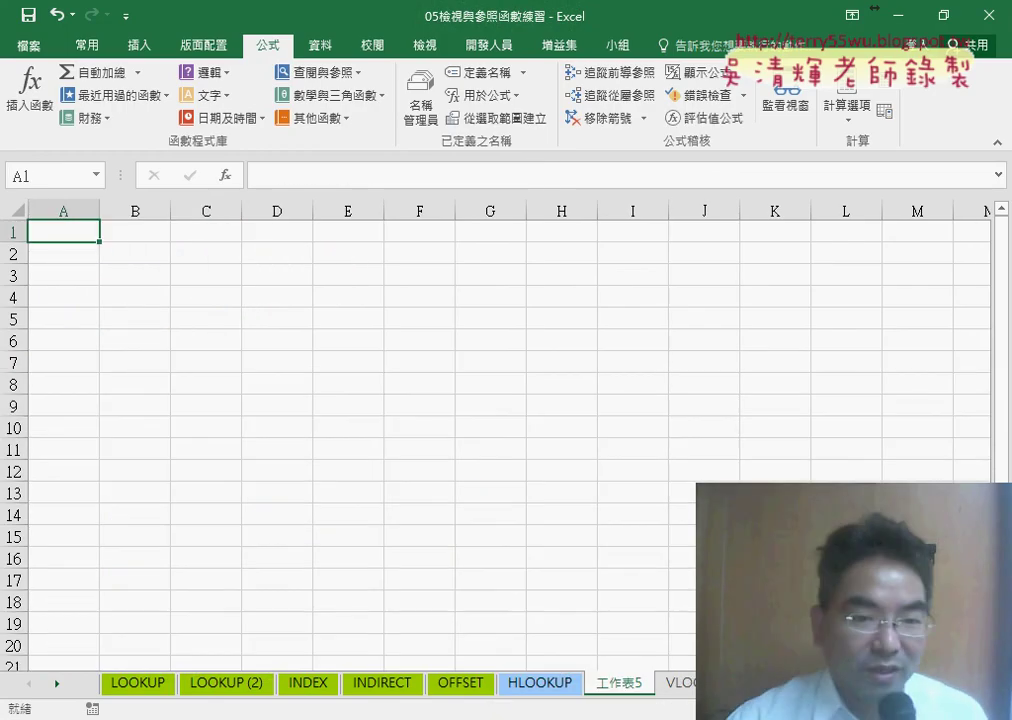
pyautogui.click(135, 232)
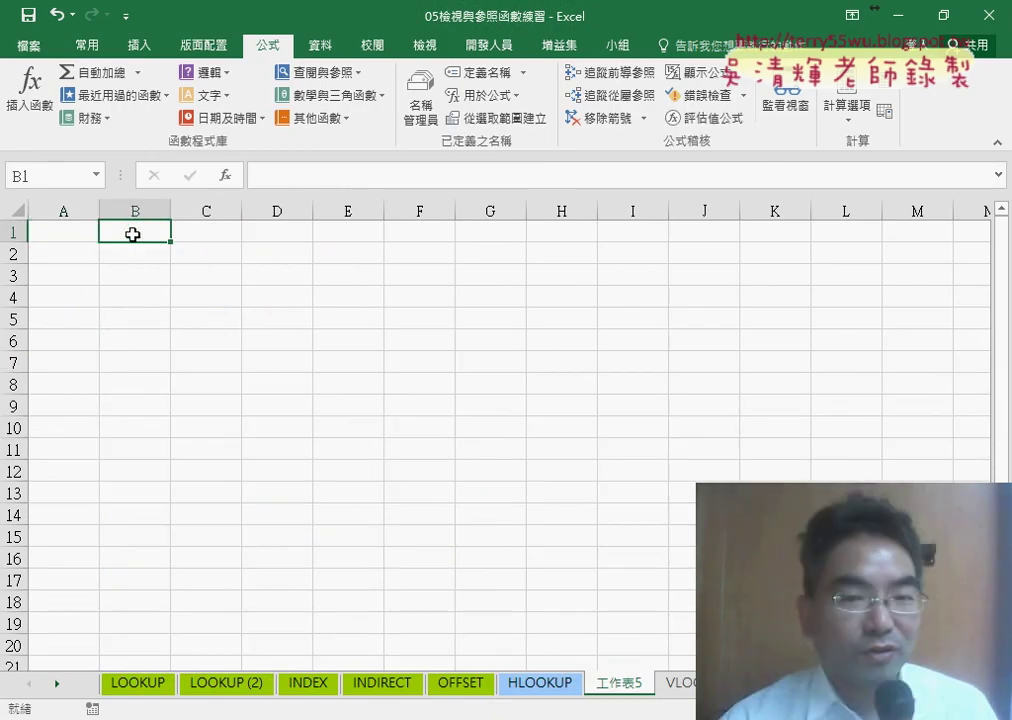
pyautogui.write('1')
pyautogui.moveTo(171, 241); pyautogui.dragTo(650, 252)
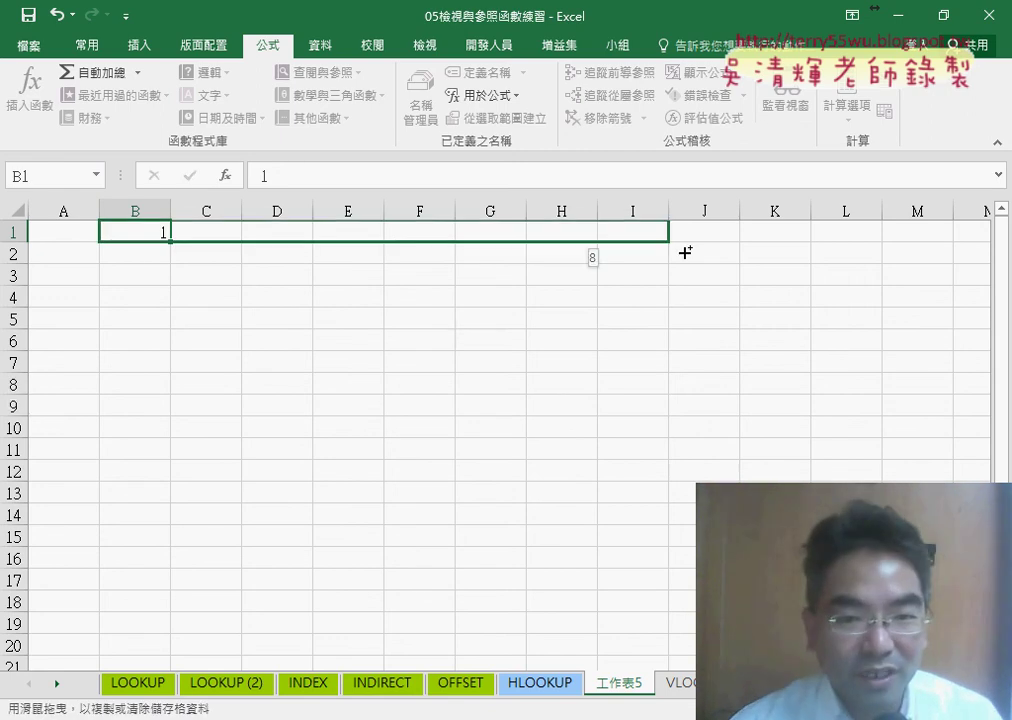
pyautogui.moveTo(736, 253); pyautogui.dragTo(736, 253)
pyautogui.click(87, 253)
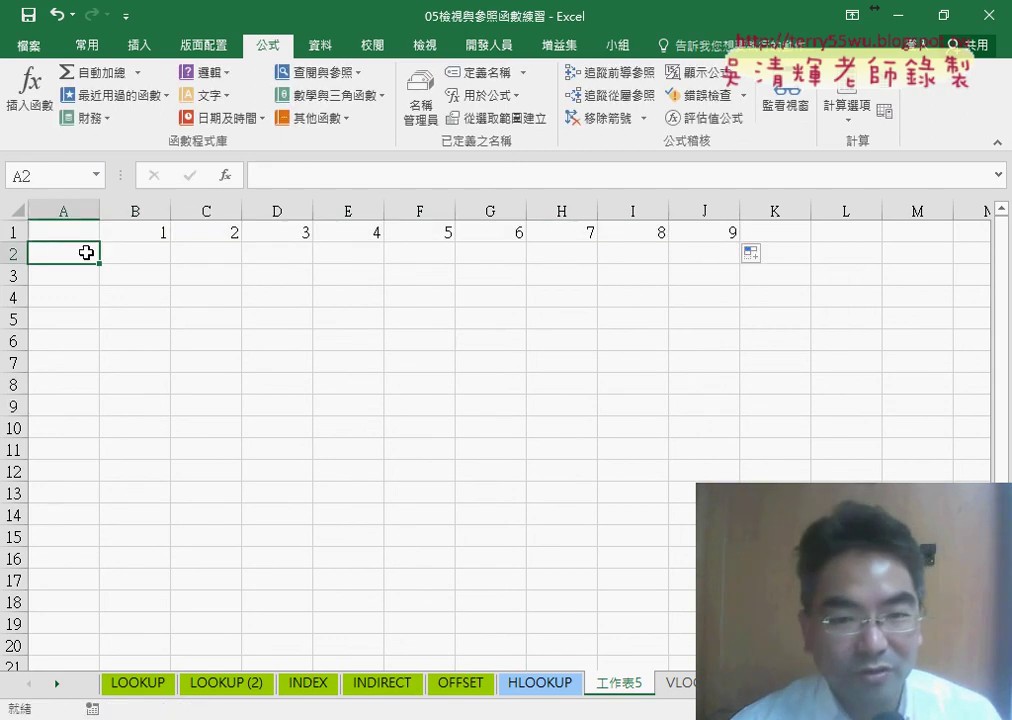
pyautogui.write('1')
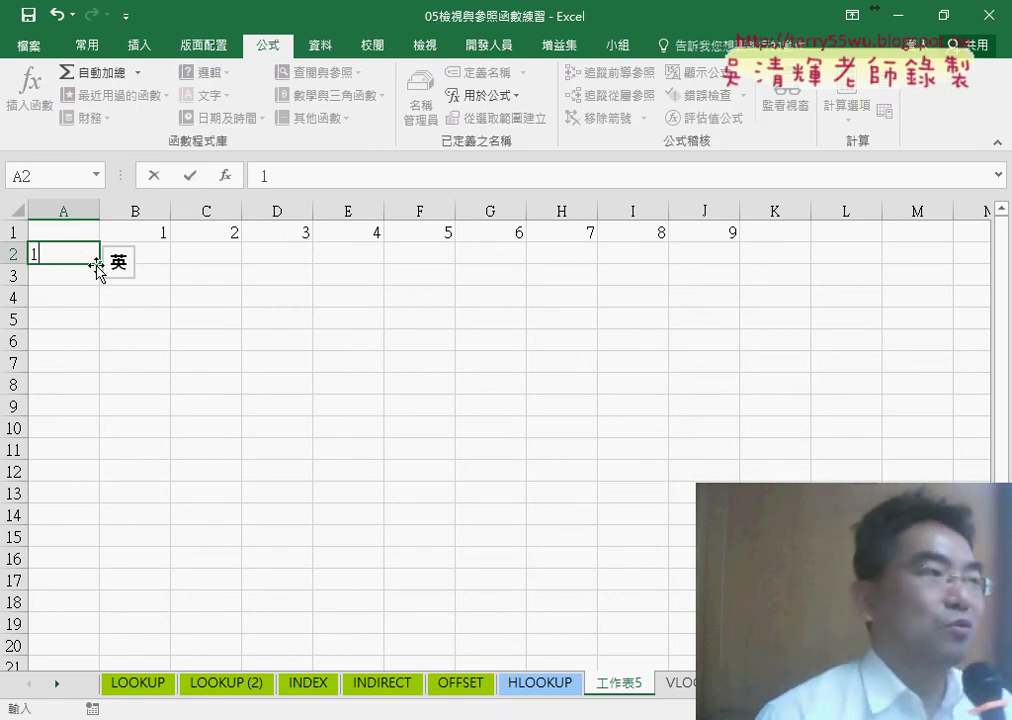
pyautogui.moveTo(99, 263); pyautogui.dragTo(104, 432)
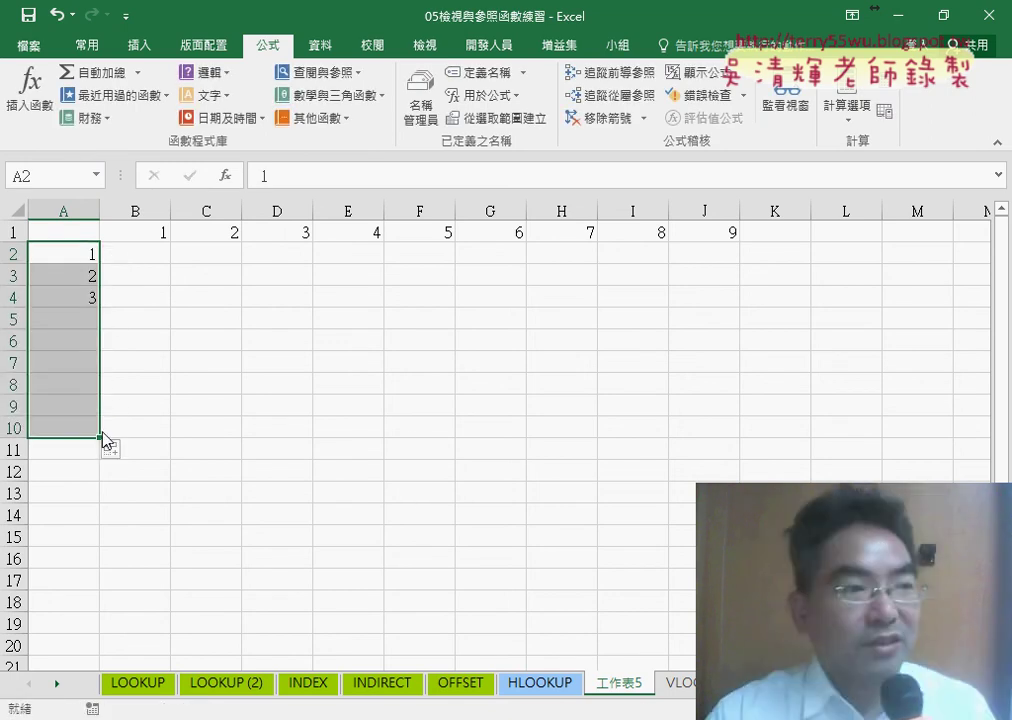
# Select the B2:J10 grid body and open the Home Borders dropdown
pyautogui.click(143, 256)
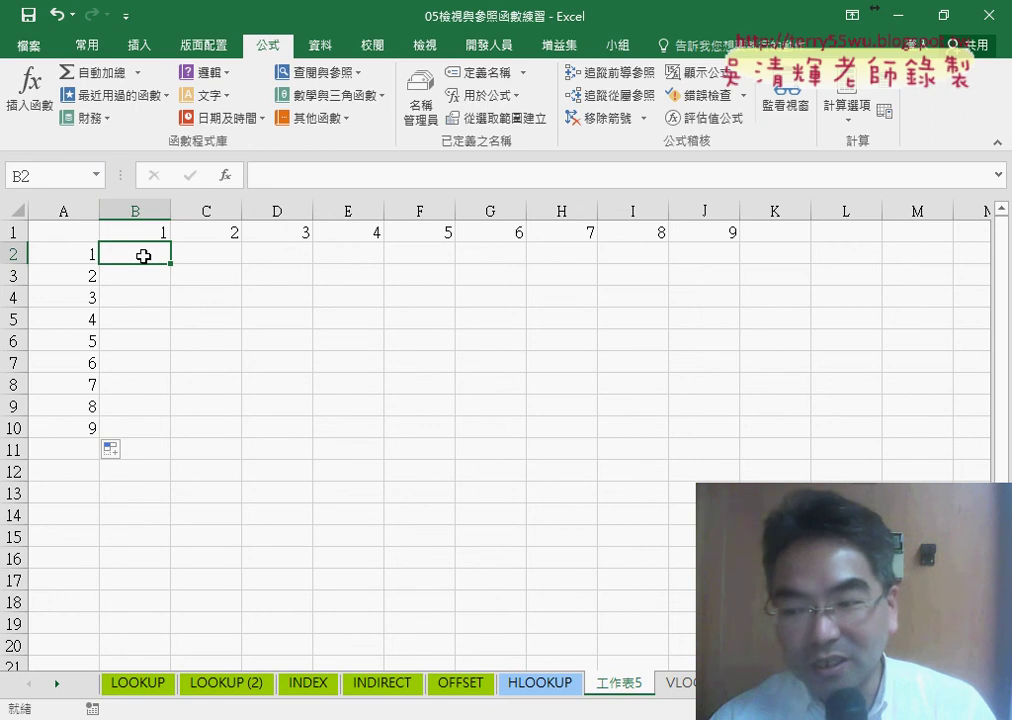
pyautogui.moveTo(143, 256); pyautogui.dragTo(726, 426)
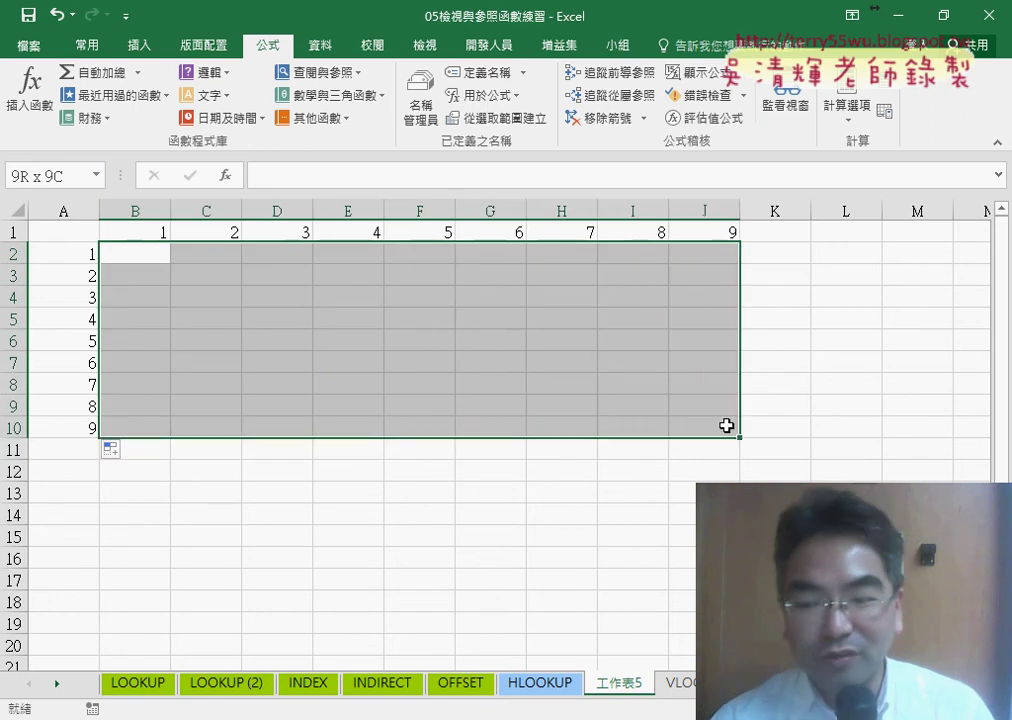
pyautogui.click(87, 45)
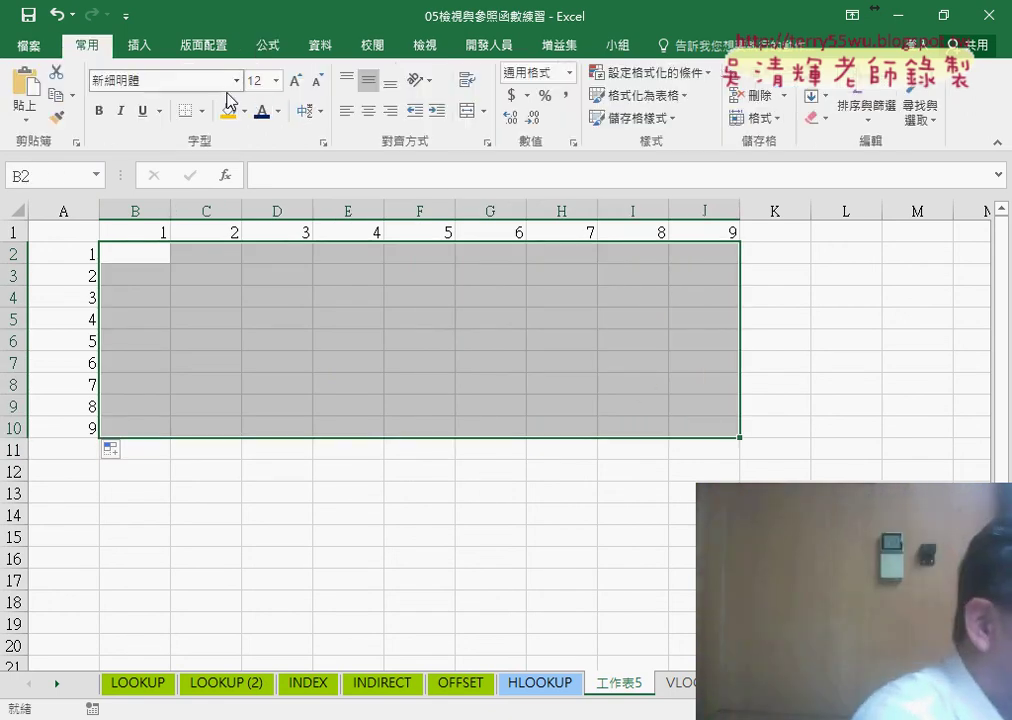
pyautogui.click(202, 110)
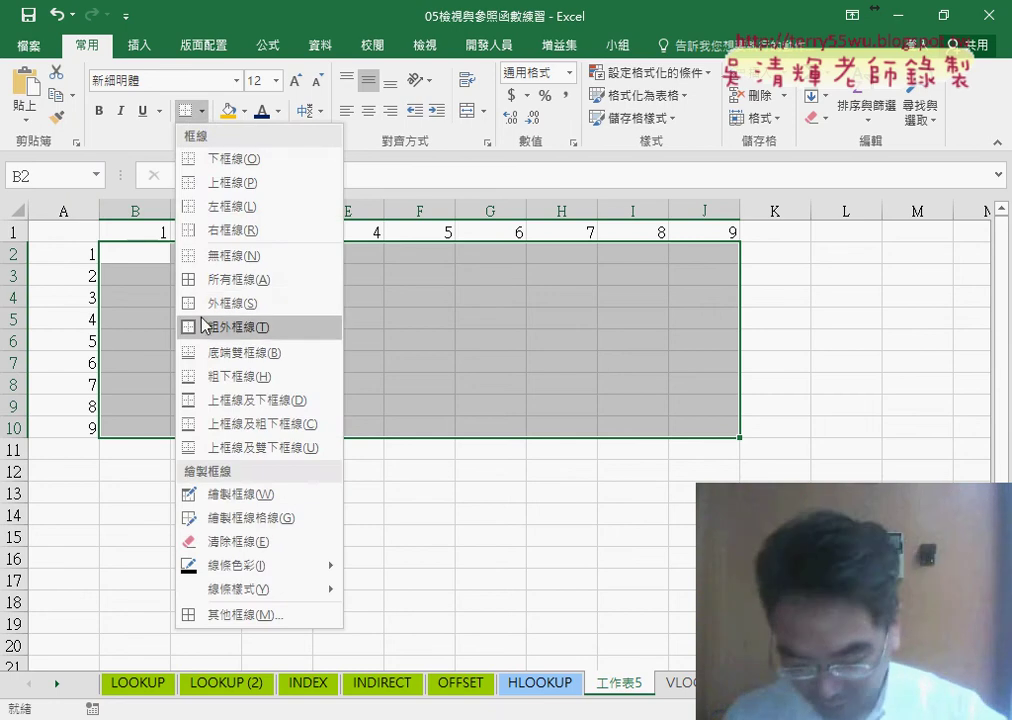